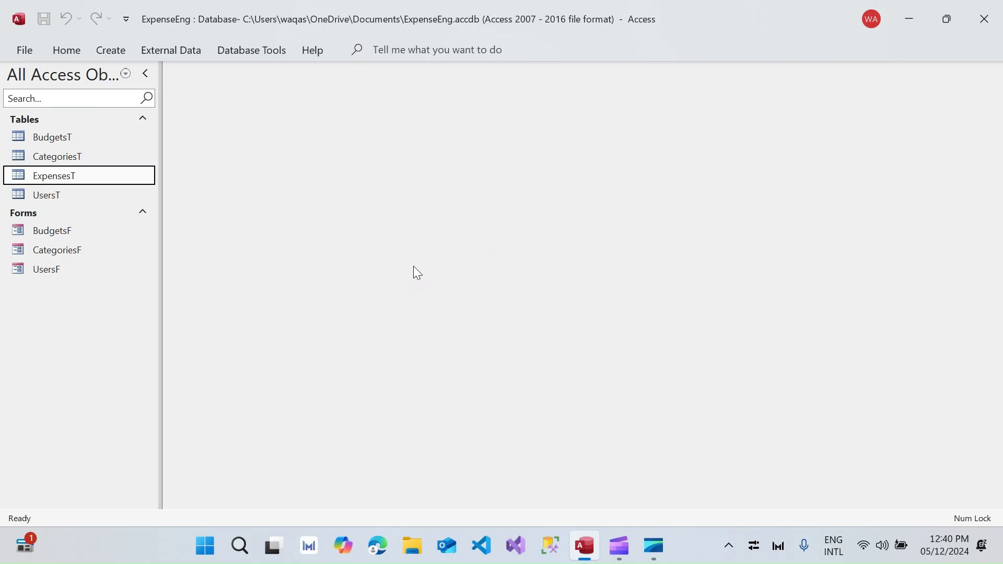
Step: Preview the CategoriesF and BudgetsF forms, then close them
double_click(54, 250)
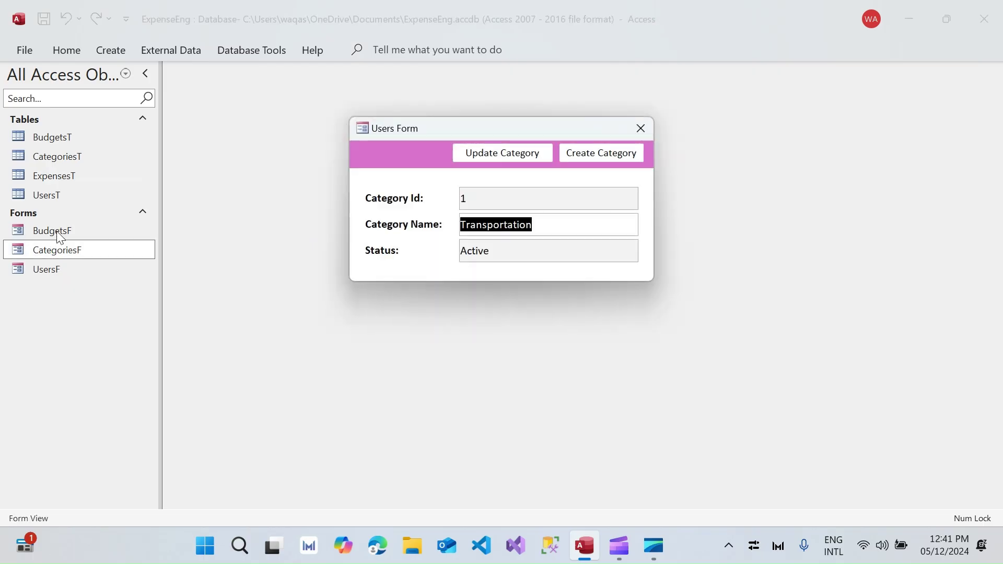
click(636, 133)
double_click(114, 239)
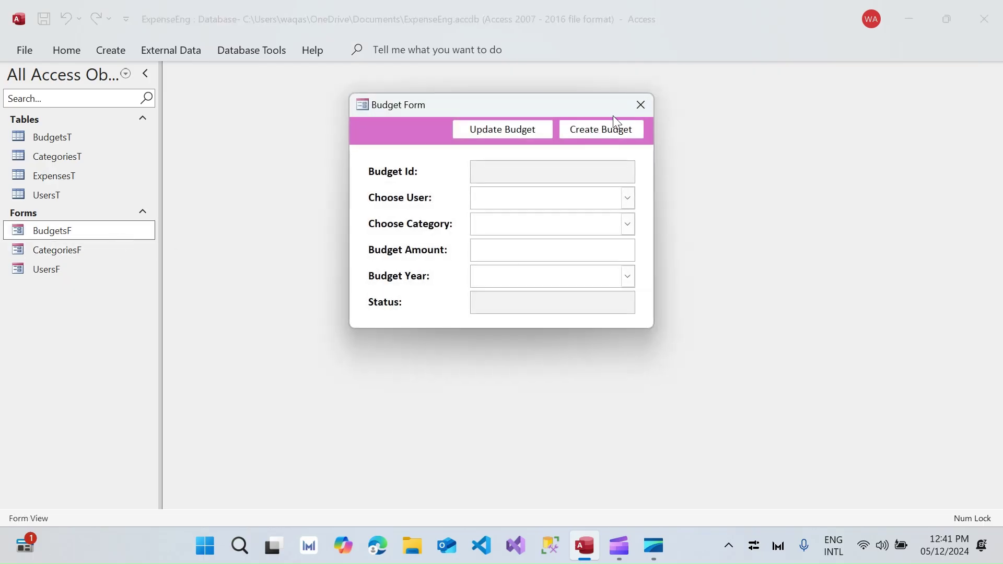
click(639, 105)
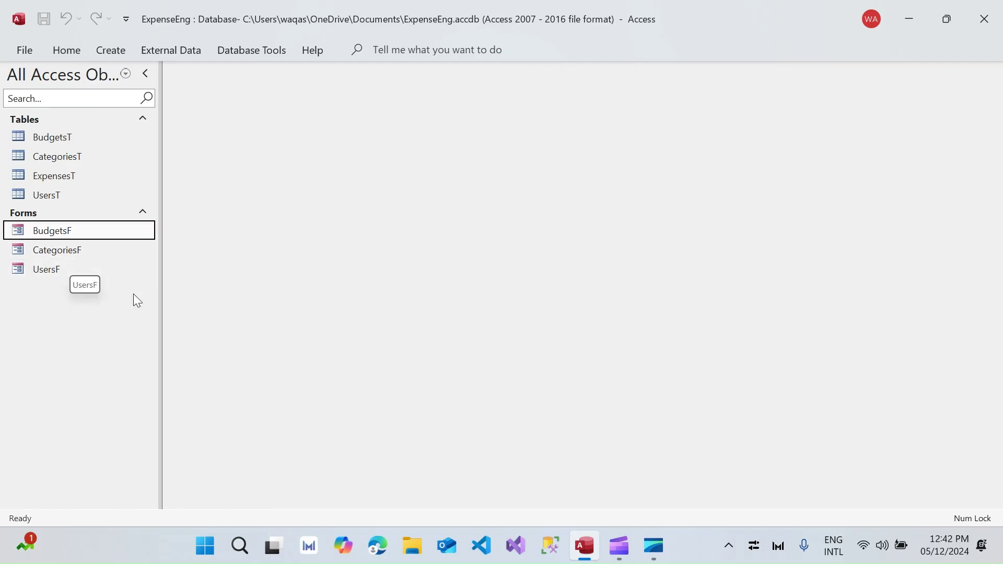
Step: Paste a copy of CategoriesF as a new form named ExpensesF
click(56, 253)
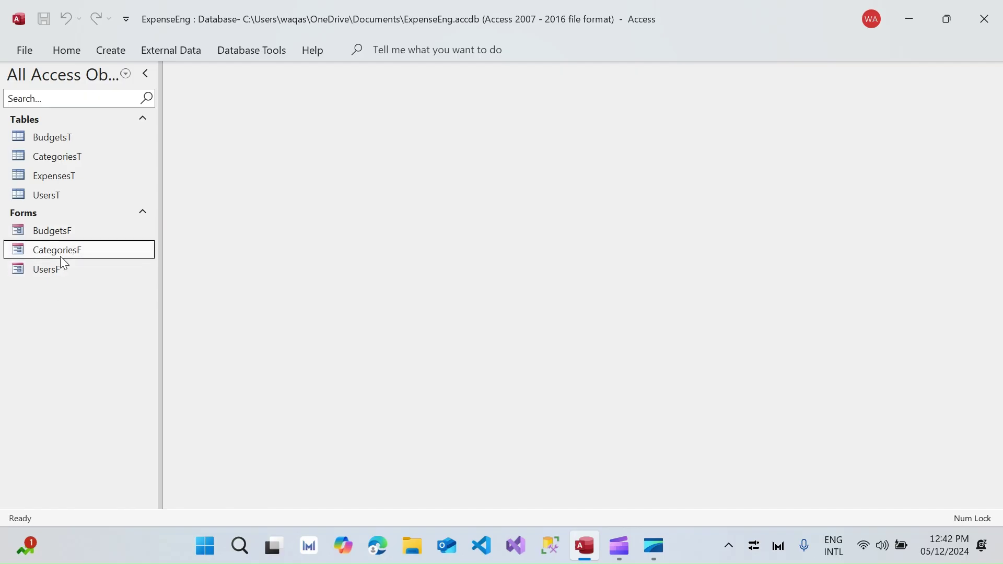
key(ctrl+v)
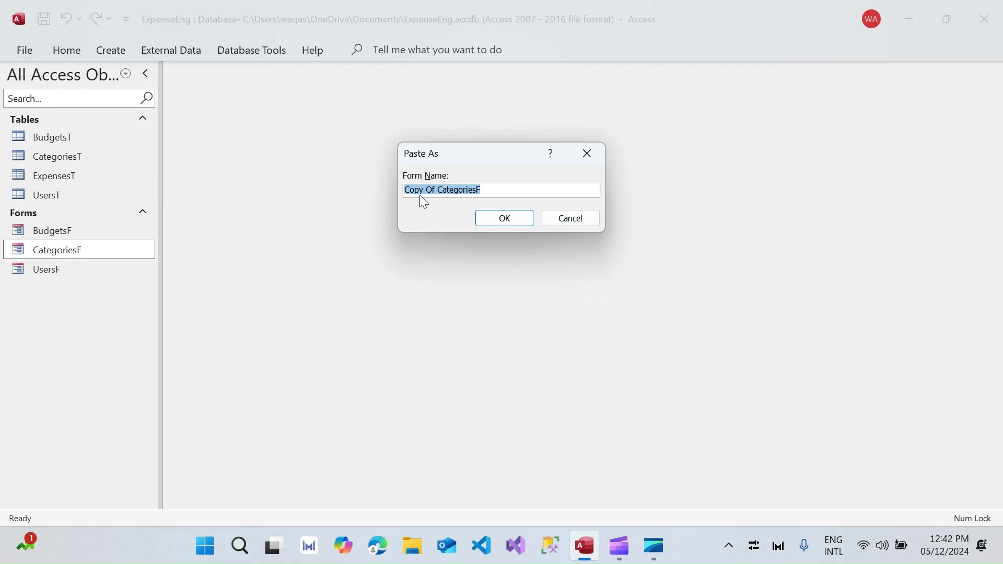
text(ExpensesF)
key(Return)
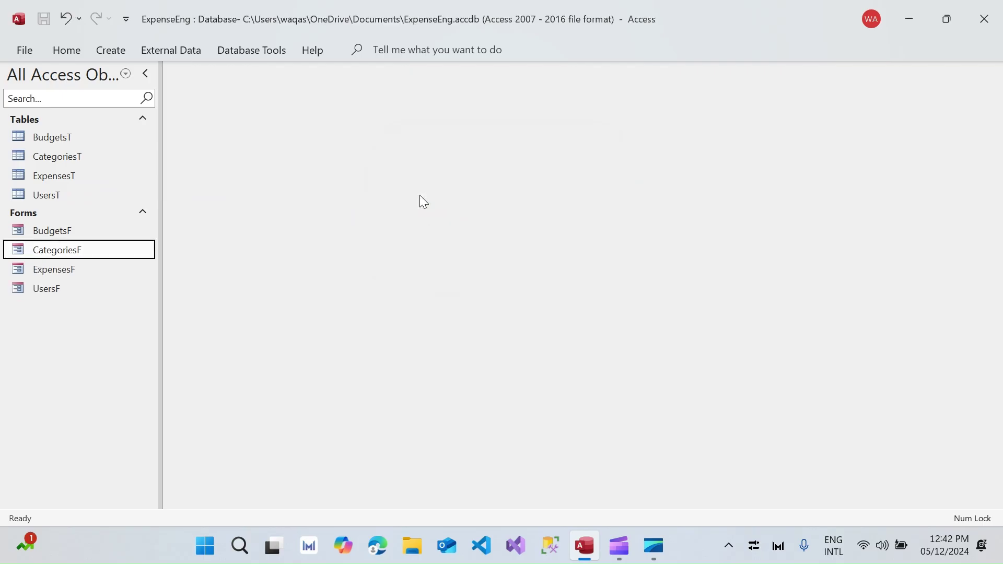
click(56, 270)
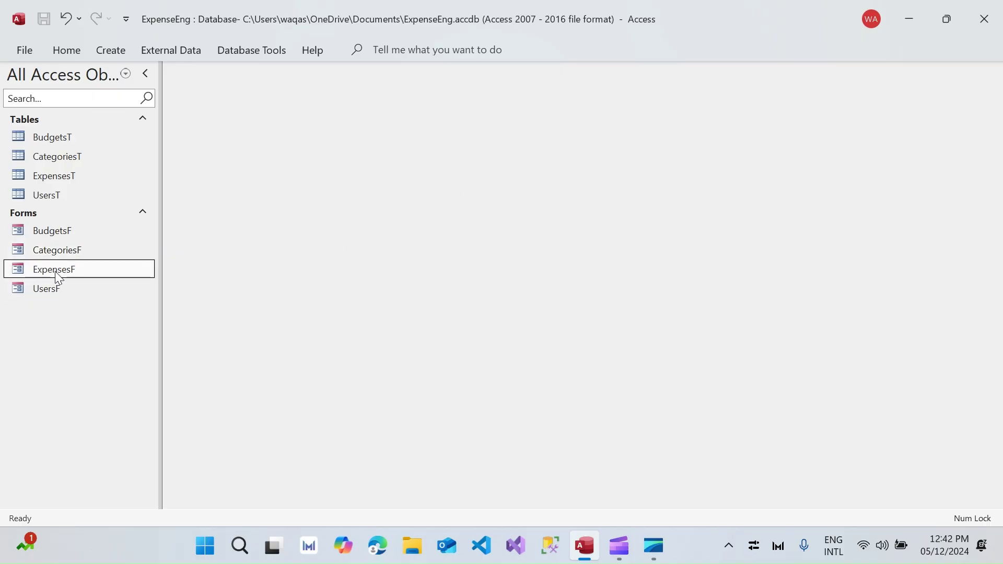
right_click(58, 277)
Step: Open ExpensesF in Design View and delete the old category fields from the Detail section
click(107, 69)
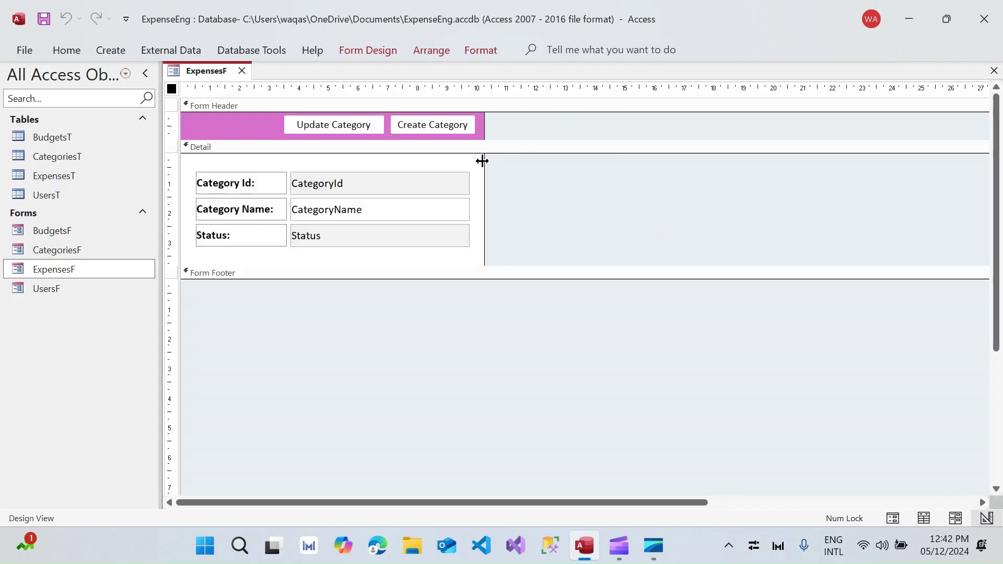
drag(505, 175, 224, 258)
key(Delete)
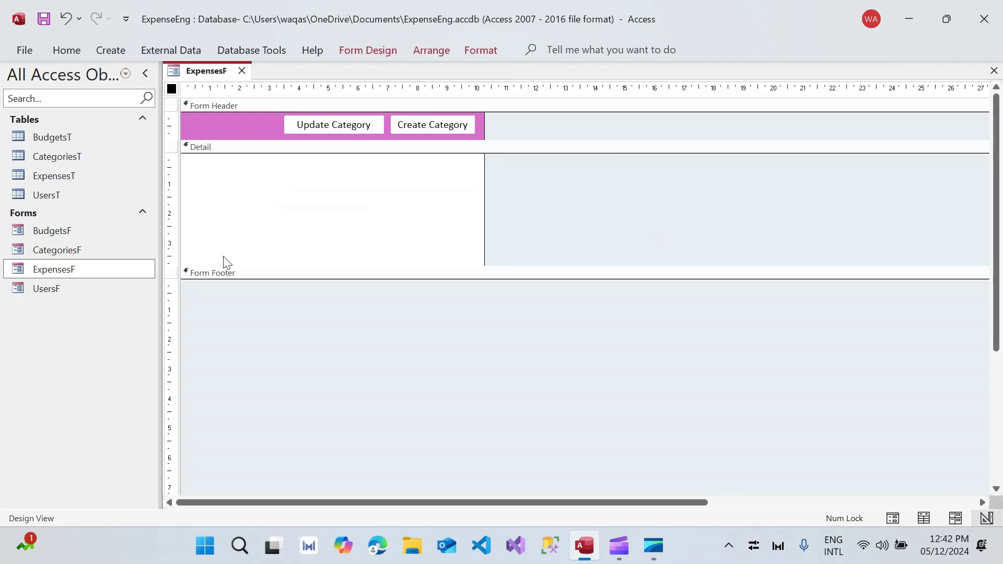
Step: Delete the Create Category button's old btnCreate_Click procedure code in the VBA editor
right_click(450, 120)
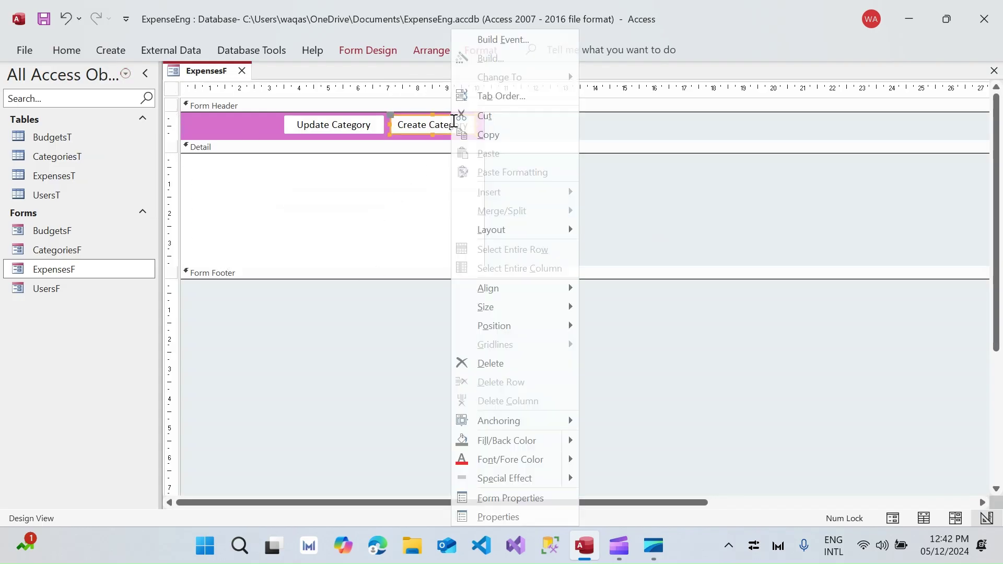
click(525, 517)
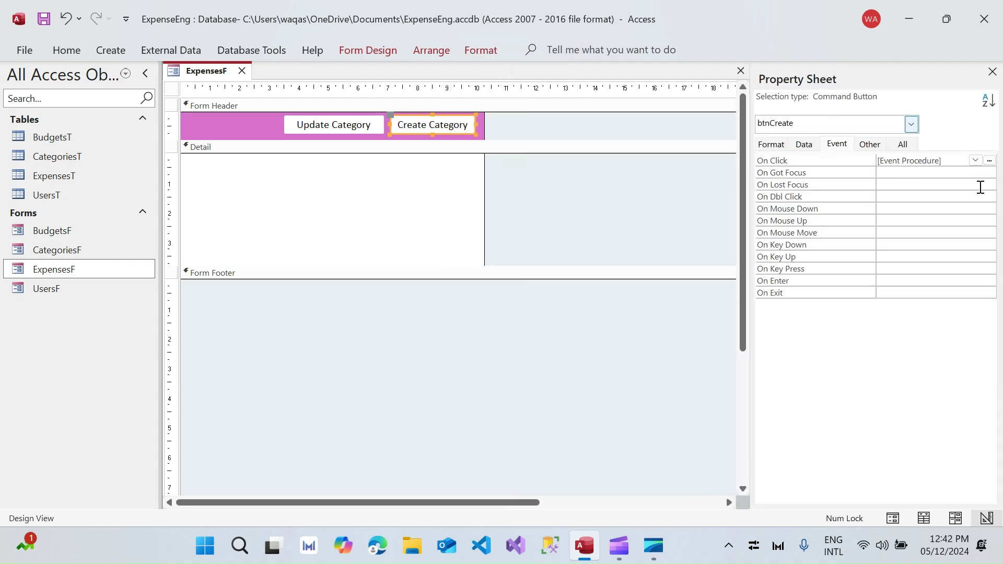
click(989, 160)
drag(25, 118, 143, 466)
key(Delete)
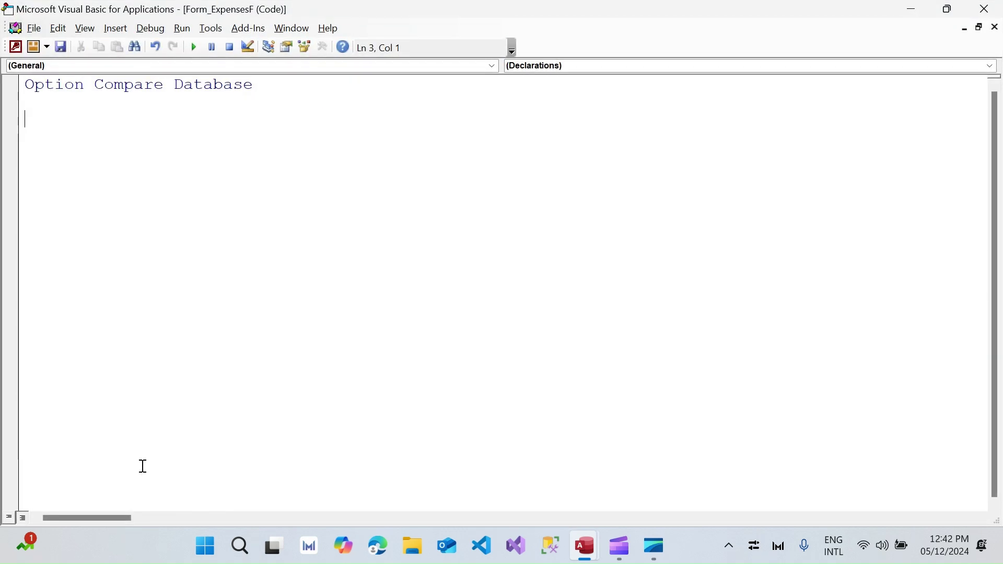
click(983, 10)
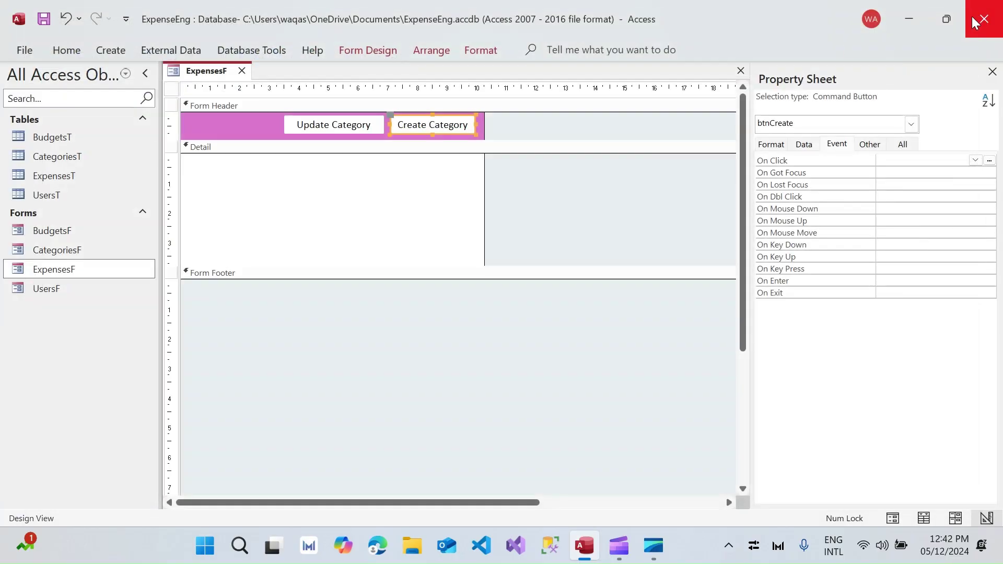
Step: Replace the form's CategoriesT record source with ExpensesT and make the Detail section taller
click(172, 90)
click(804, 144)
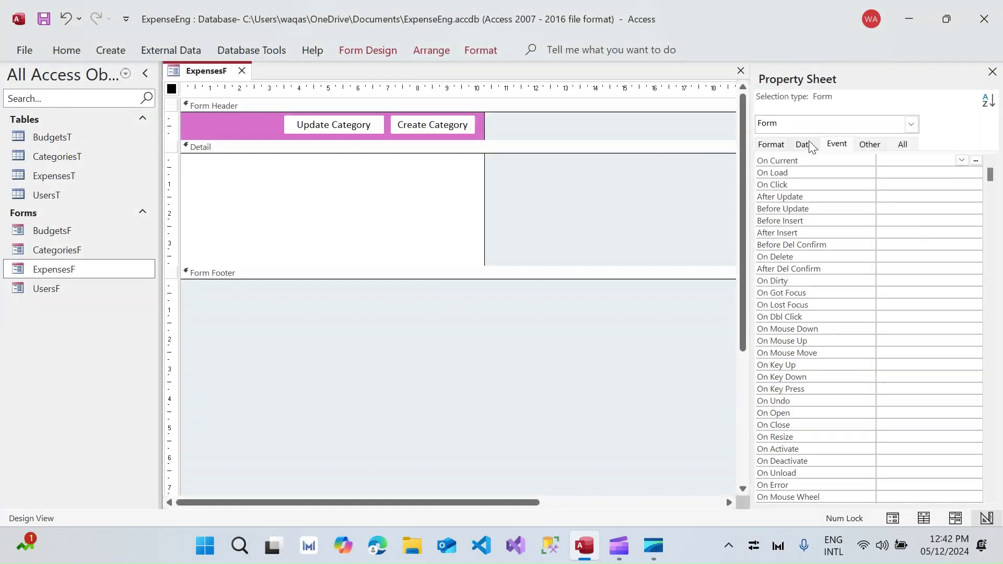
click(820, 163)
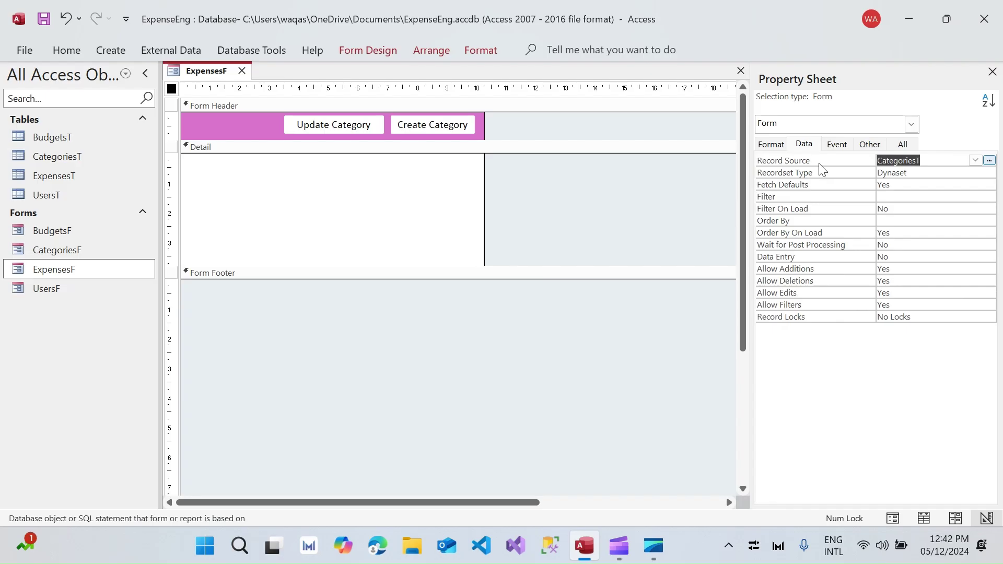
key(Delete)
click(976, 159)
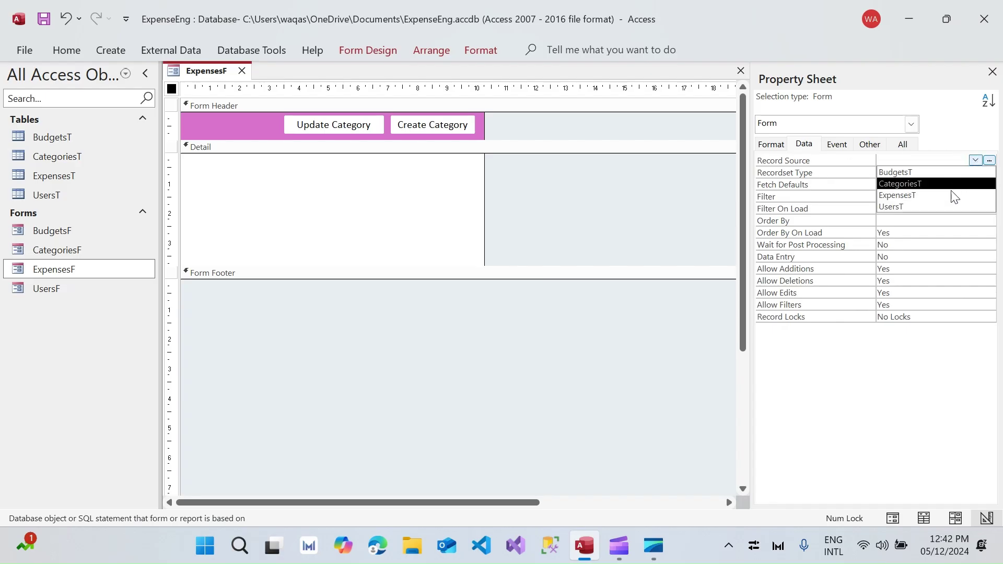
click(952, 196)
click(382, 276)
drag(382, 277, 374, 338)
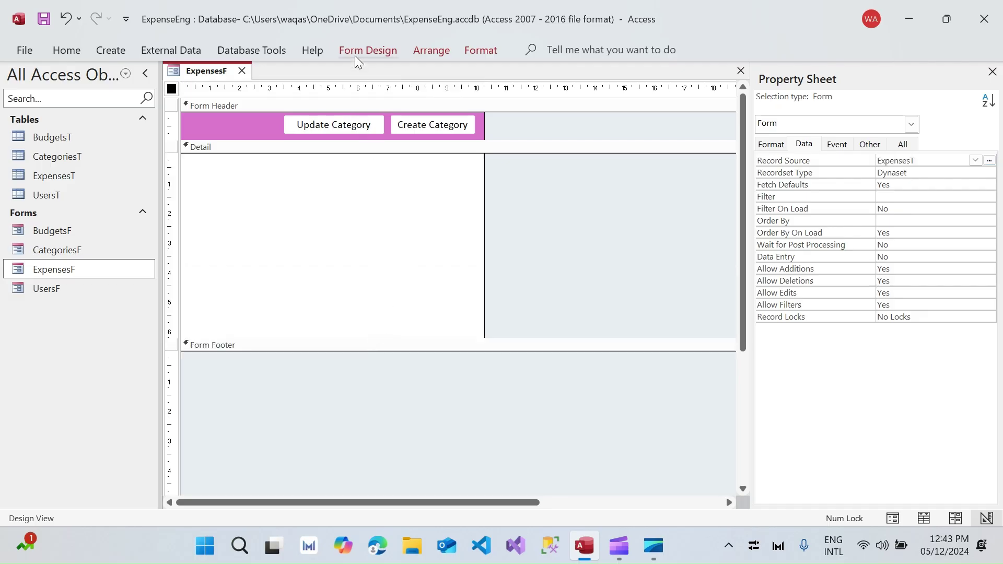
Step: Add ExpenseId, UserId, CategoryId, Amount, Description, ExpenseDate, PaymentMethod and Status to the form
click(355, 57)
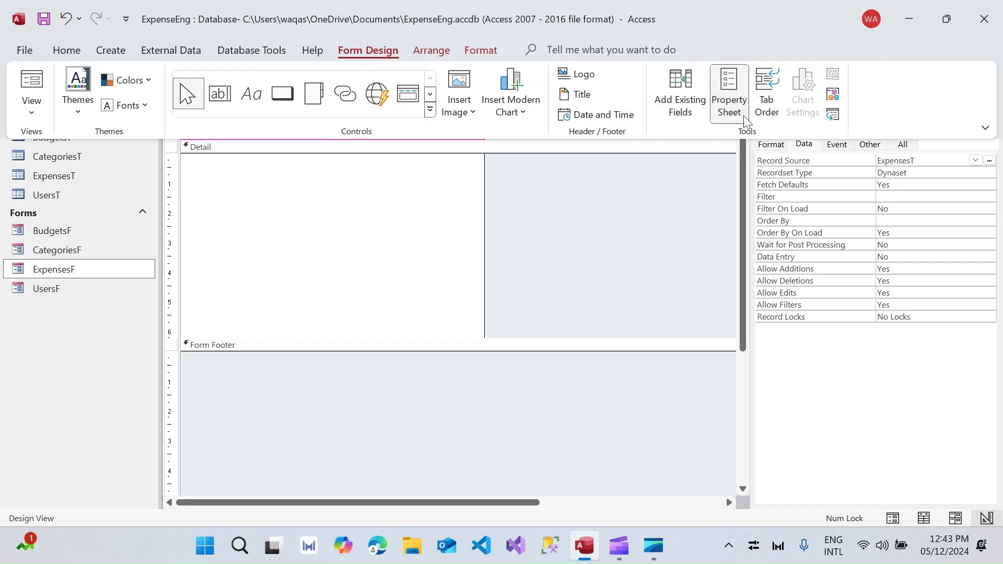
click(695, 121)
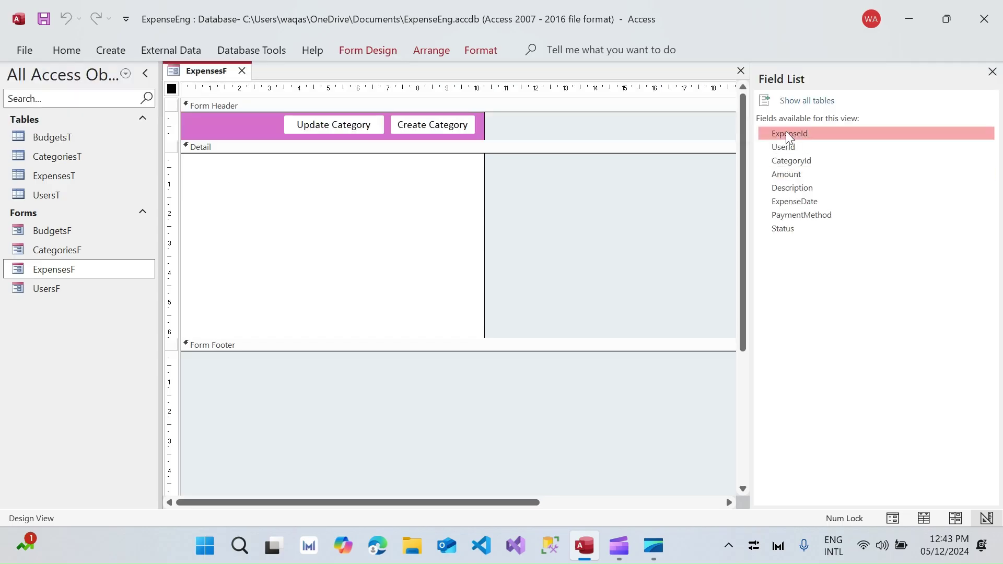
double_click(798, 134)
double_click(791, 149)
double_click(791, 161)
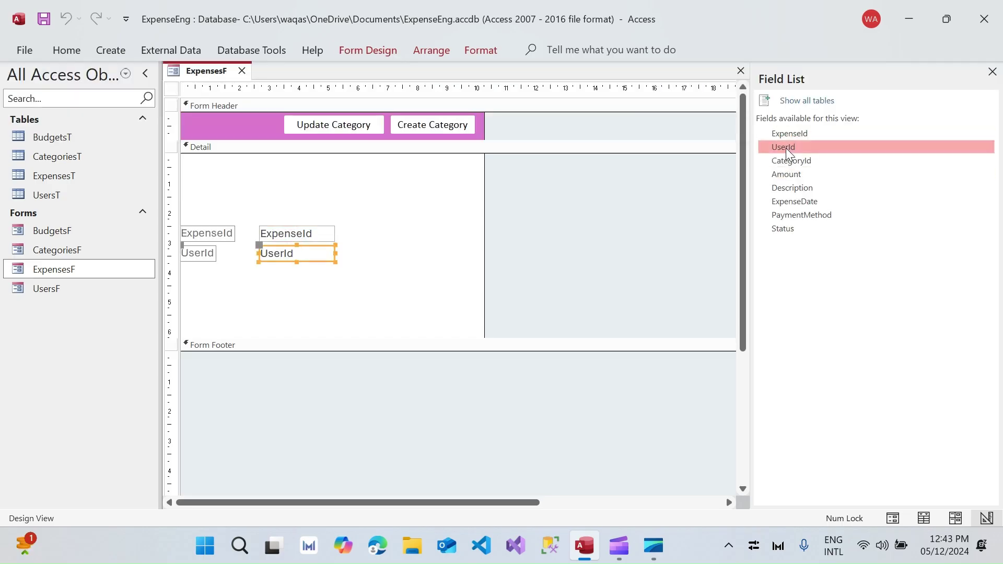
double_click(792, 175)
double_click(793, 188)
double_click(794, 202)
double_click(795, 216)
double_click(788, 230)
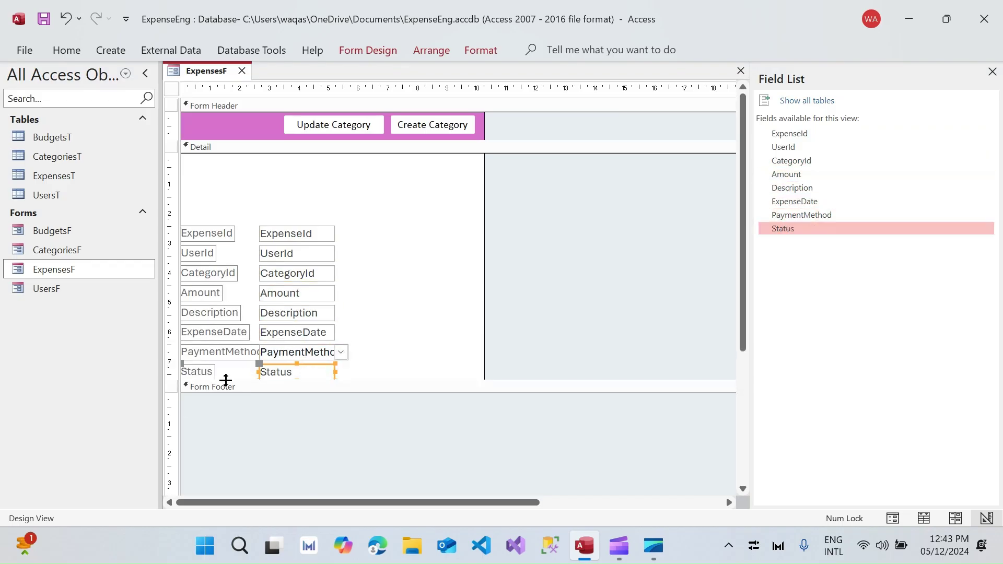
Step: Give all the new labels and fields black text in the Calibri font
drag(359, 380, 267, 210)
click(67, 50)
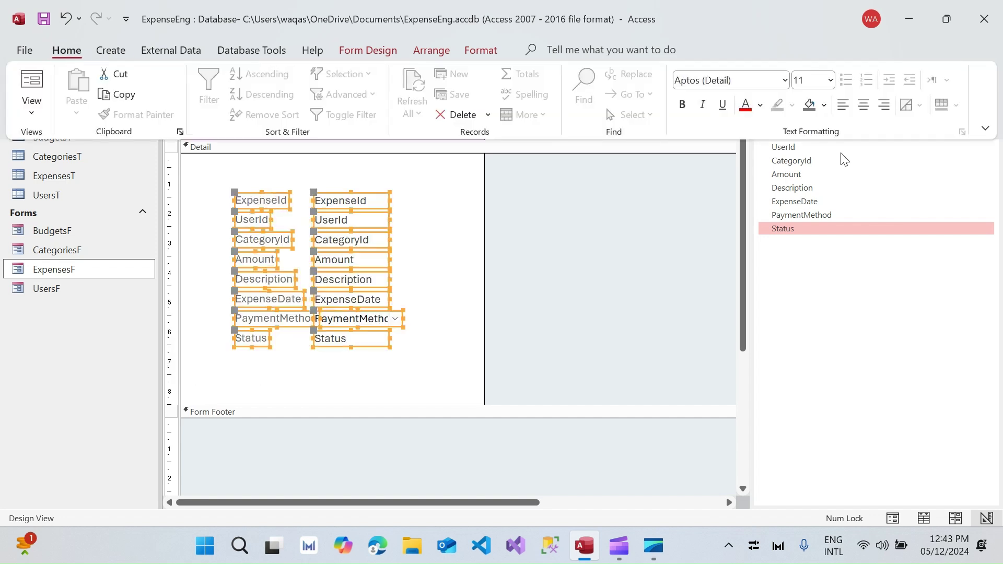
click(760, 105)
click(758, 169)
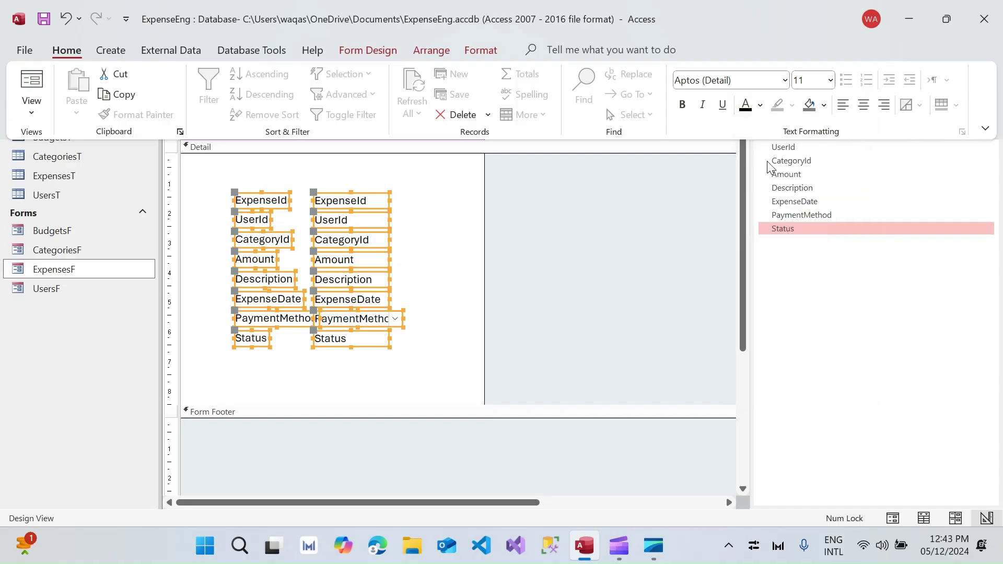
click(745, 81)
text(cal)
key(Return)
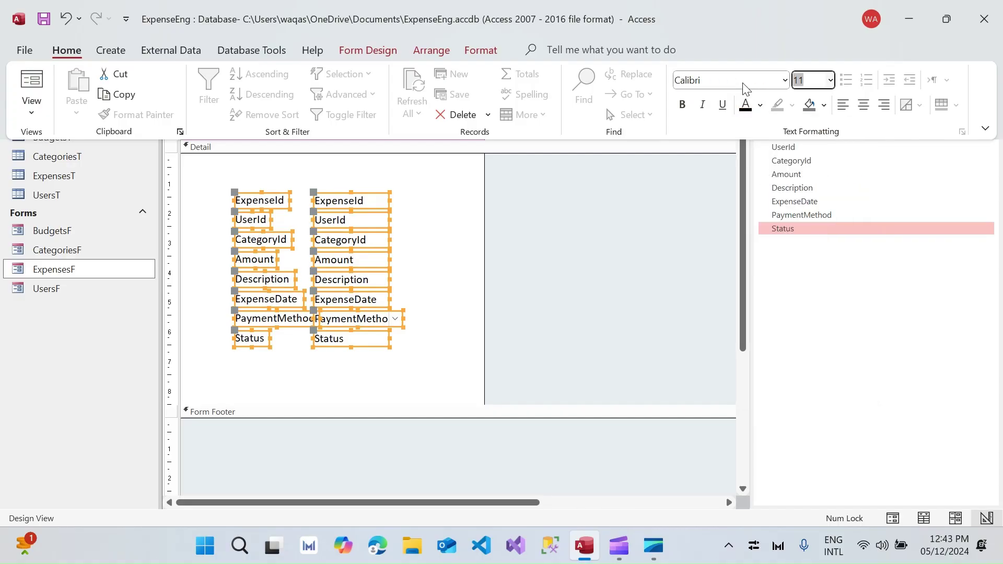
right_click(351, 254)
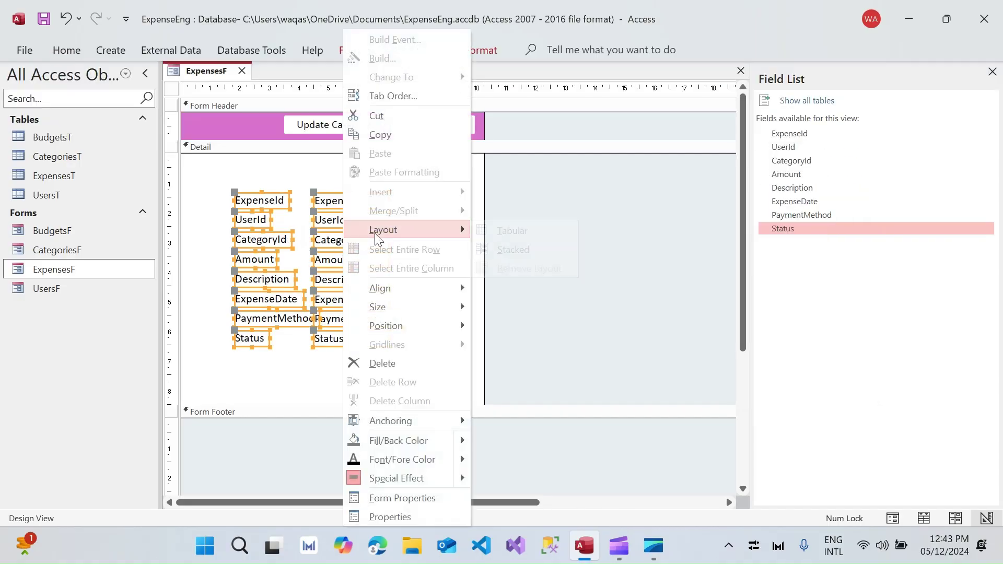
mouse_move(383, 230)
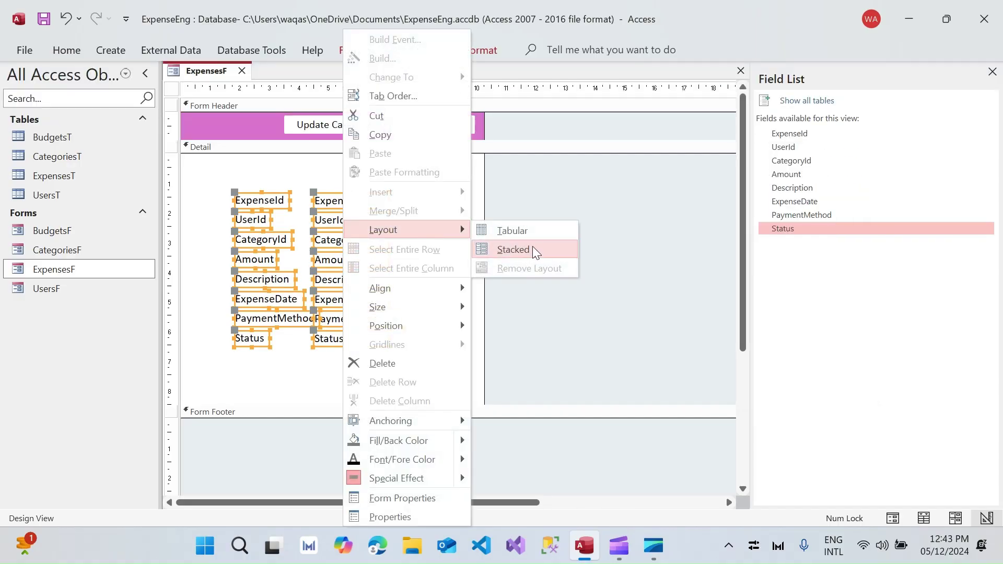
click(544, 210)
Step: Move ExpenseId–Amount to the top left, place the lower fields beside them, and widen the form
drag(414, 199, 207, 231)
drag(416, 302, 239, 351)
drag(253, 299, 372, 174)
drag(515, 266, 674, 280)
Step: Group the selected fields into a stacked layout with narrow control padding
right_click(473, 214)
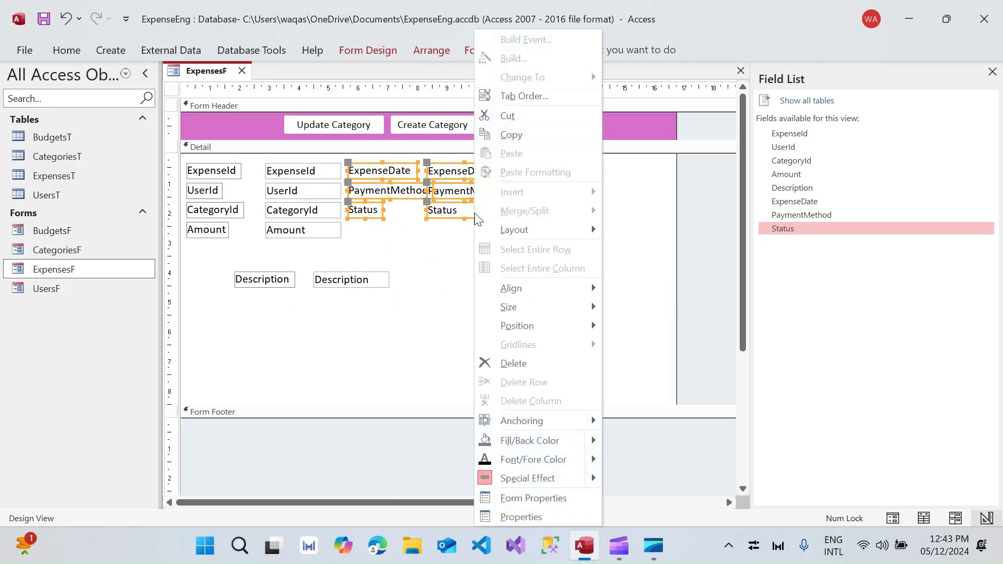
mouse_move(515, 230)
click(651, 250)
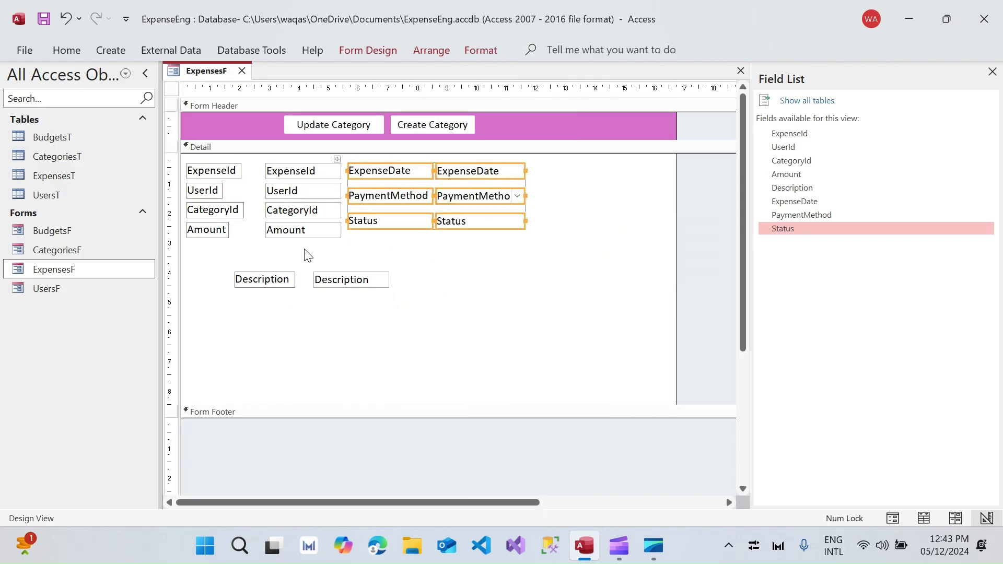
click(430, 50)
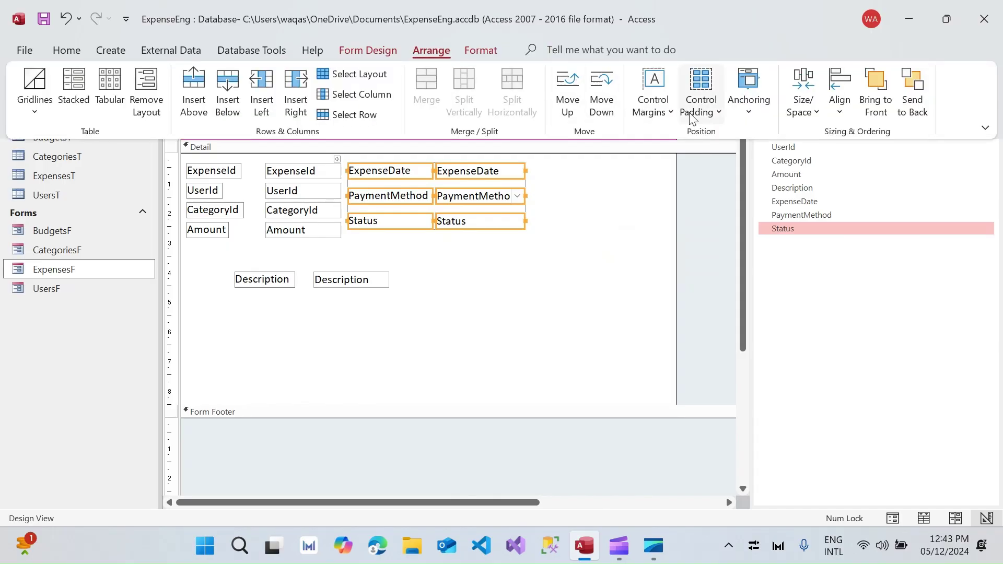
click(700, 102)
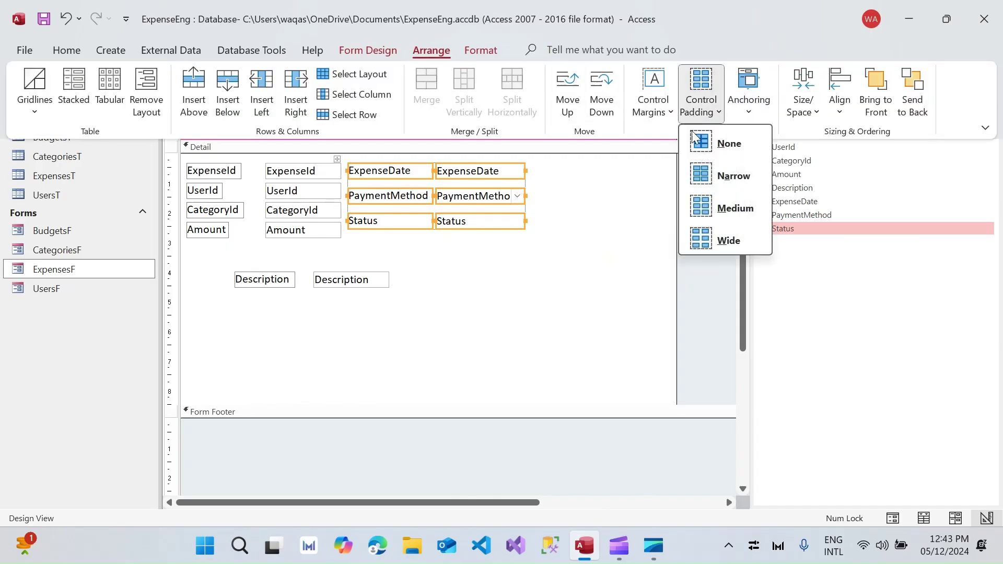
click(701, 187)
Step: Stack the four left-column controls and tighten their rows with narrow padding
drag(302, 258, 185, 163)
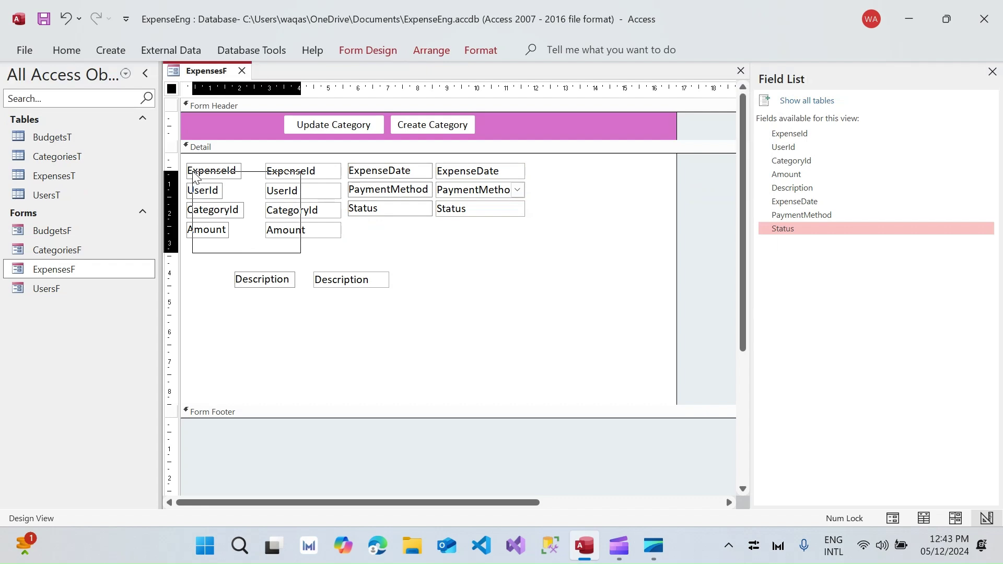
right_click(195, 173)
mouse_move(261, 240)
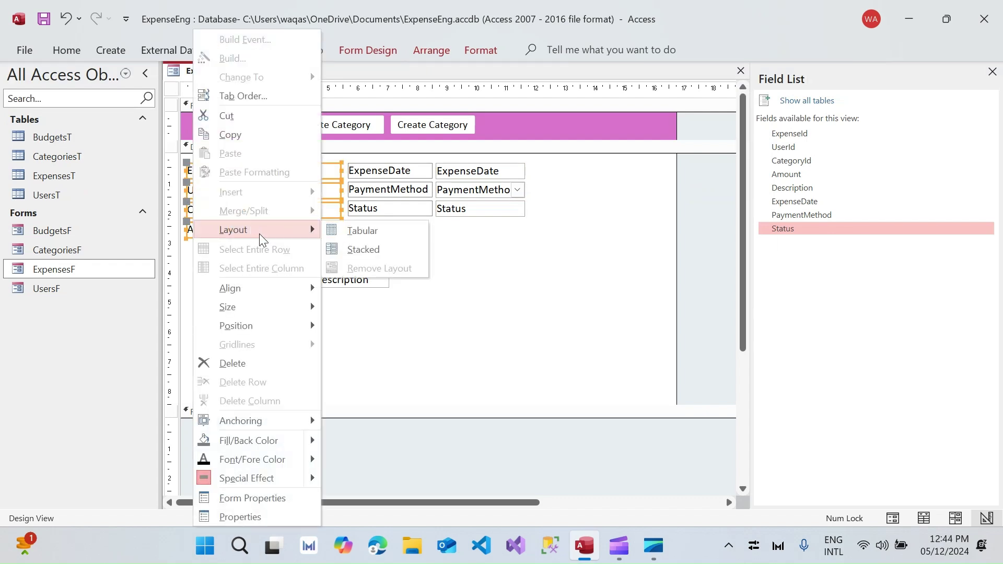
click(418, 255)
right_click(312, 199)
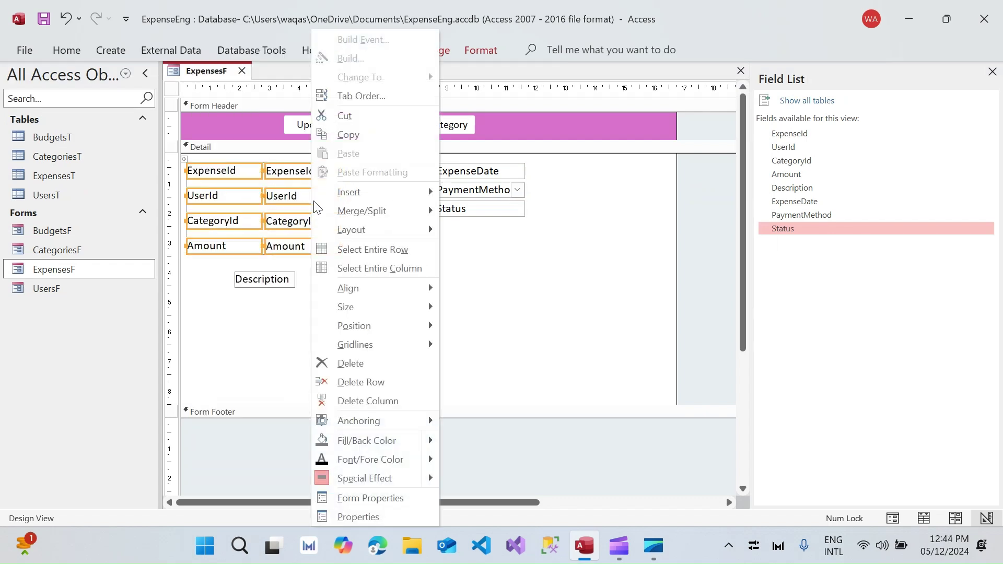
click(447, 58)
click(447, 59)
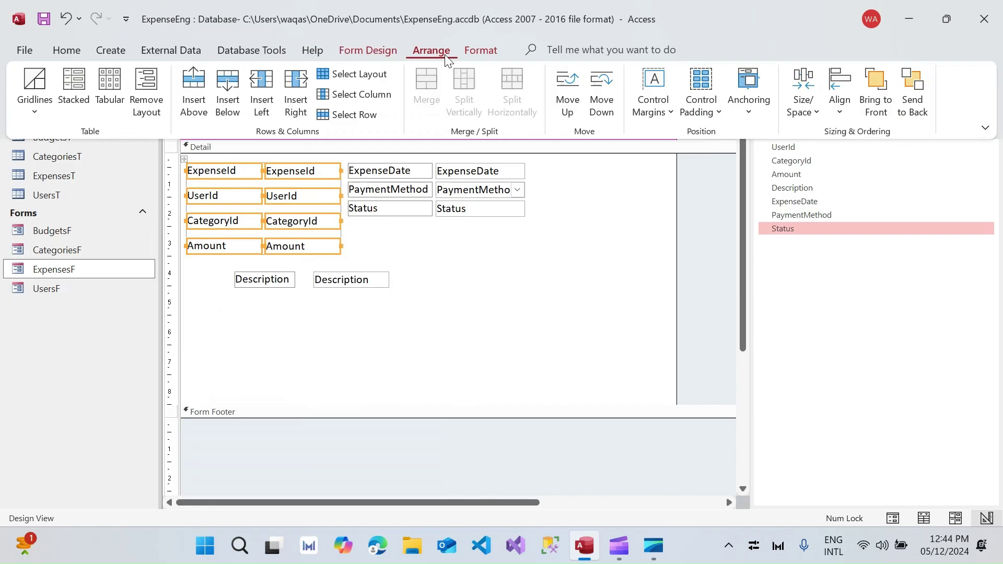
click(701, 105)
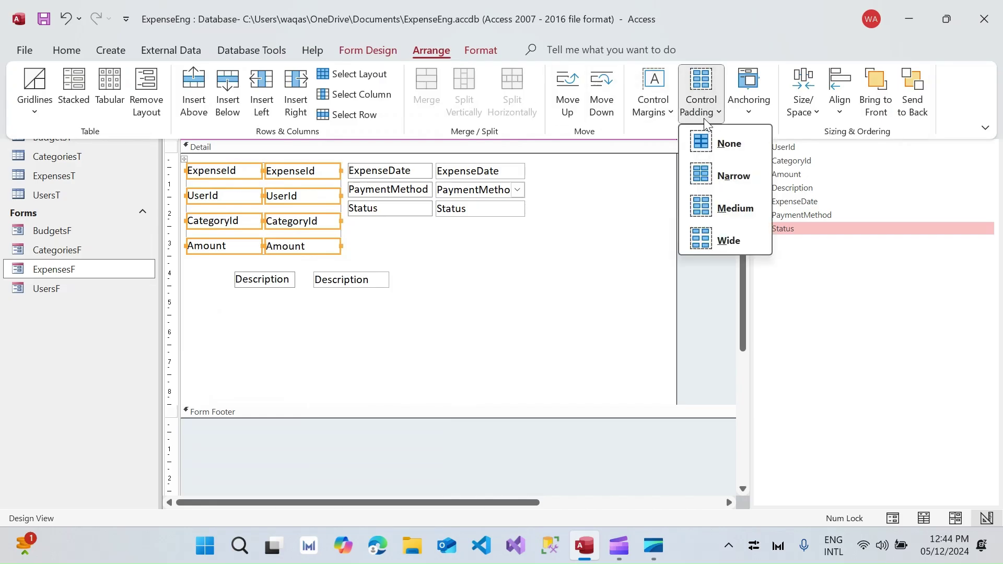
click(715, 180)
click(330, 239)
Step: Widen the ExpenseDate, PaymentMethod and Status boxes and labels and shift them right
drag(396, 227, 481, 178)
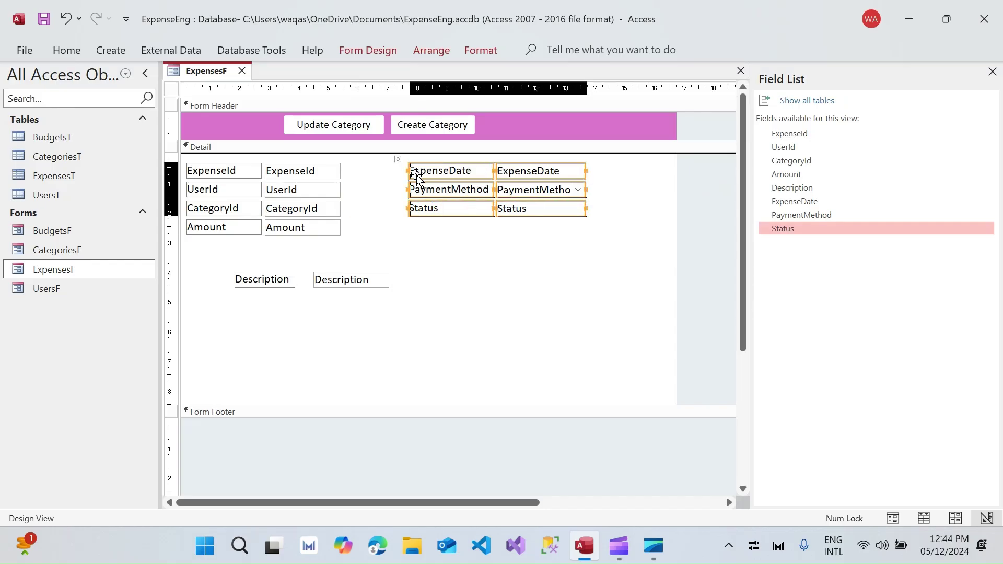
drag(574, 241, 635, 167)
drag(459, 239, 397, 168)
drag(601, 252, 492, 176)
drag(348, 173, 419, 223)
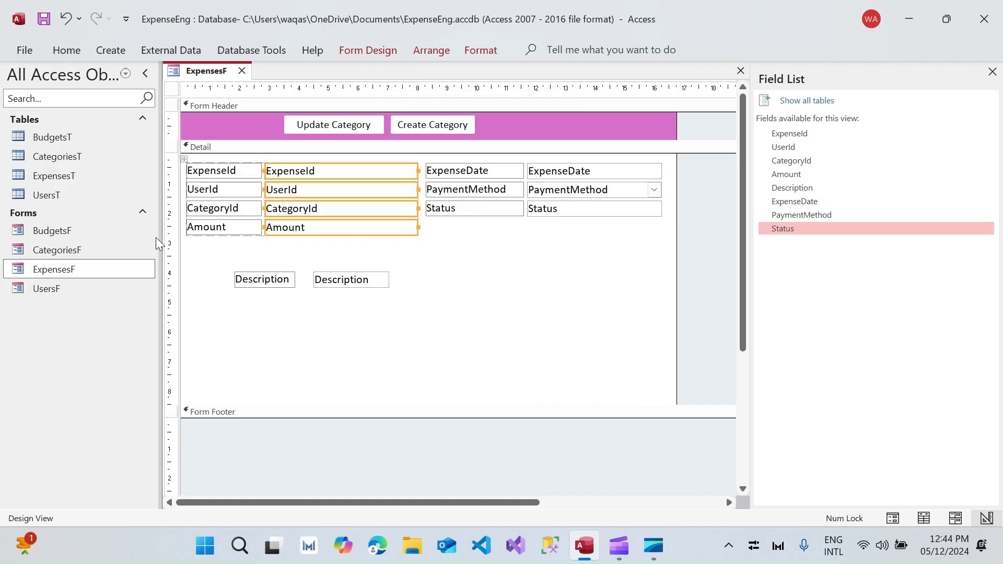
drag(211, 258, 184, 172)
Step: Make the left-column and right-side field labels bold with Ctrl+B
key(ctrl+b)
drag(463, 246, 470, 174)
key(ctrl+b)
click(231, 264)
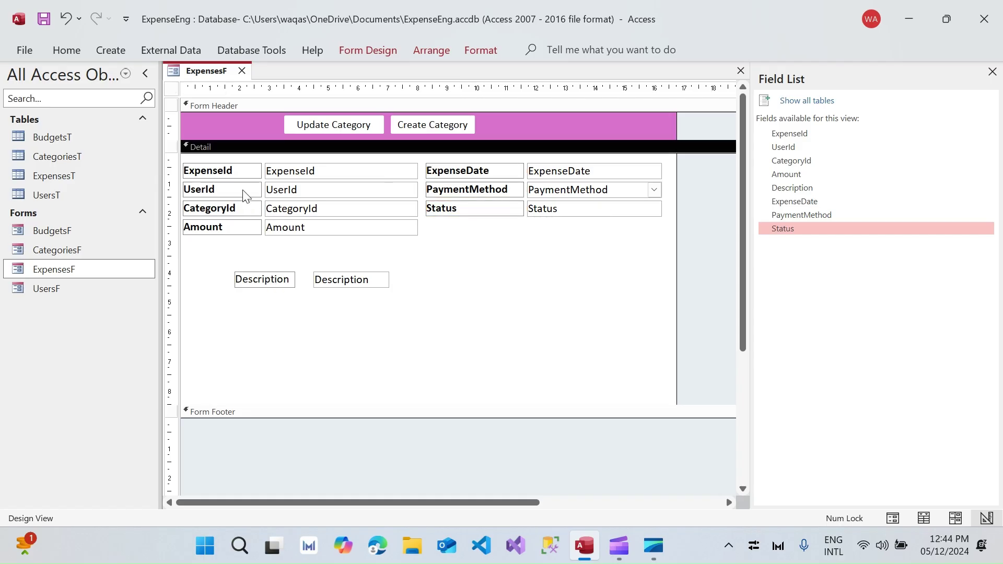
Step: Relabel the left column as Expense Id:, User Id:, Category: and Amount:
click(234, 173)
click(227, 171)
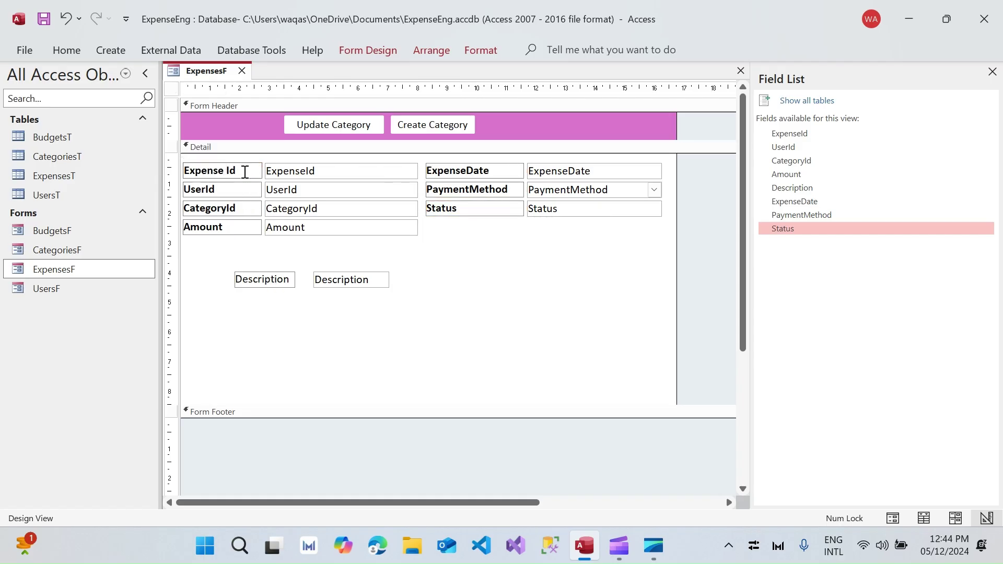
text(:)
click(210, 191)
click(207, 190)
text(:)
key(Return)
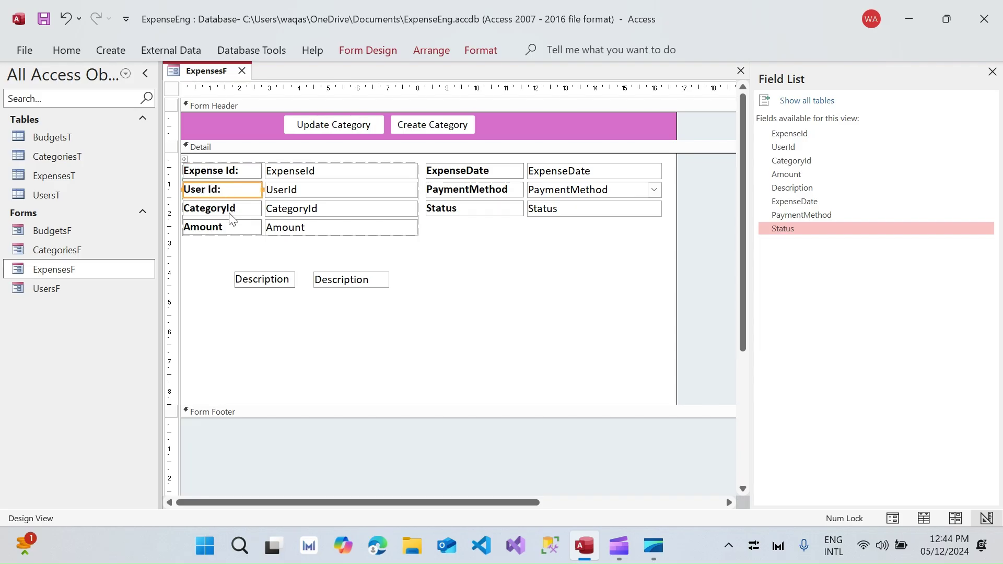
click(231, 210)
drag(228, 211, 278, 217)
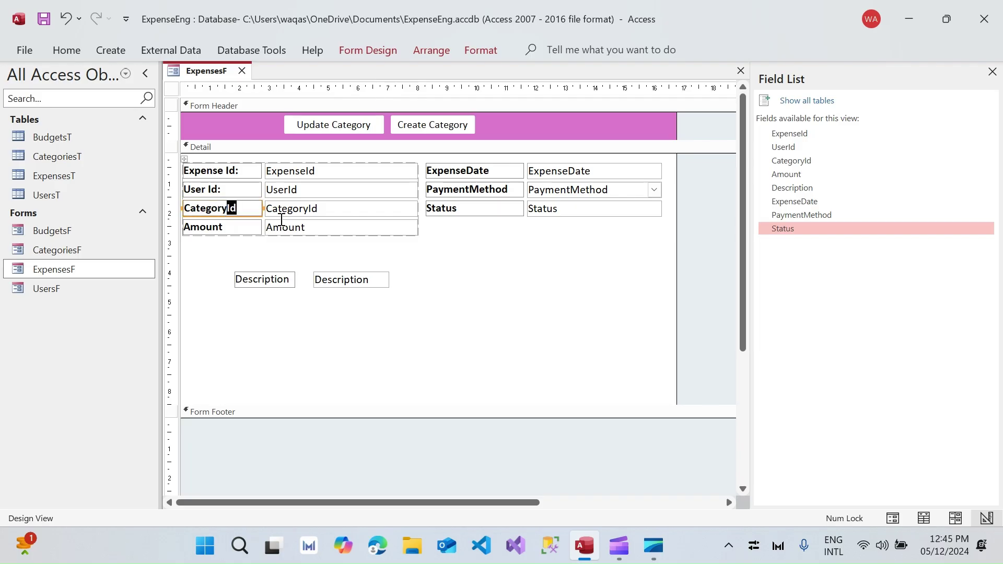
key(Return)
click(244, 226)
click(250, 227)
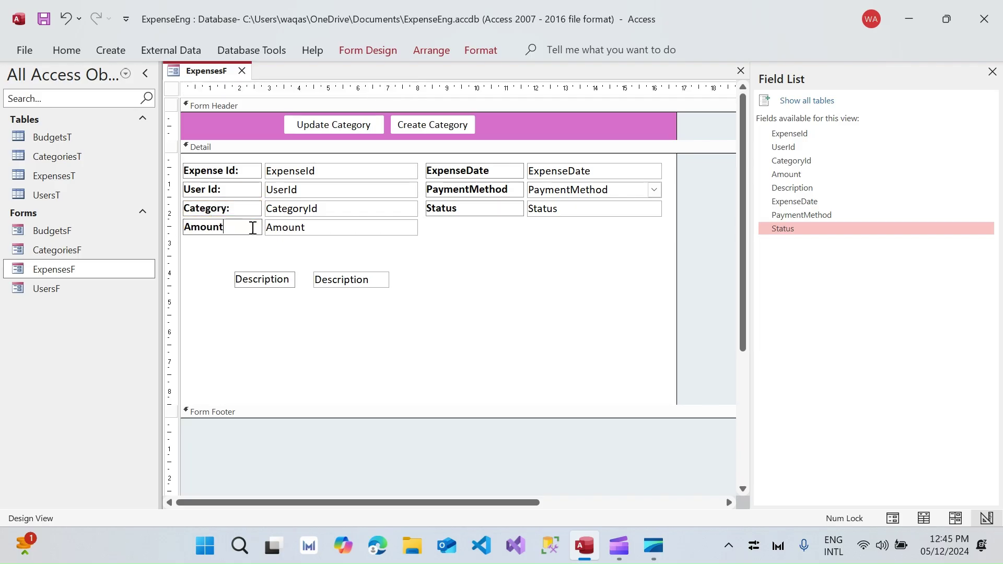
Step: Relabel the right column as Expense Date:, Payment Method: and Status:
click(469, 172)
click(469, 172)
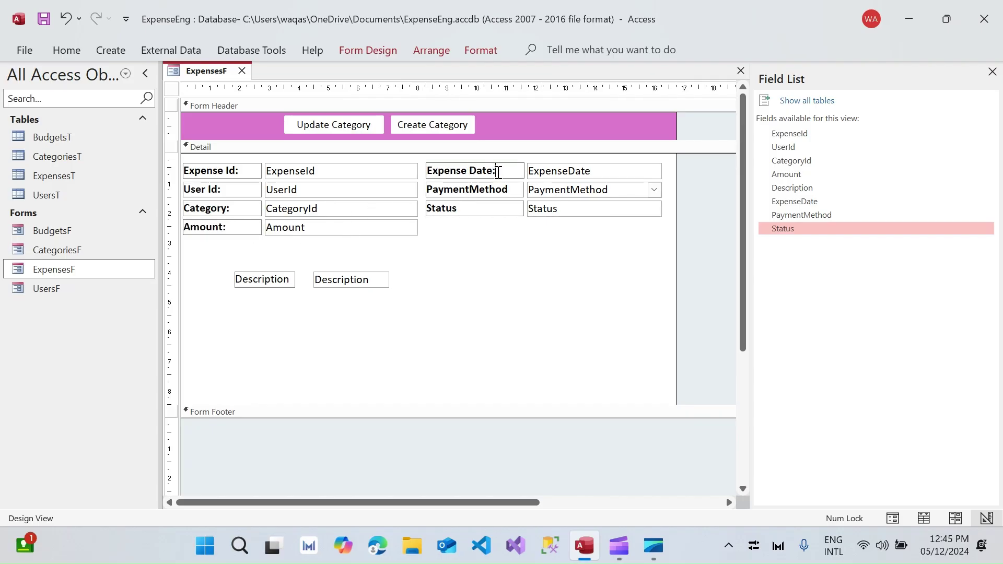
click(473, 189)
click(473, 189)
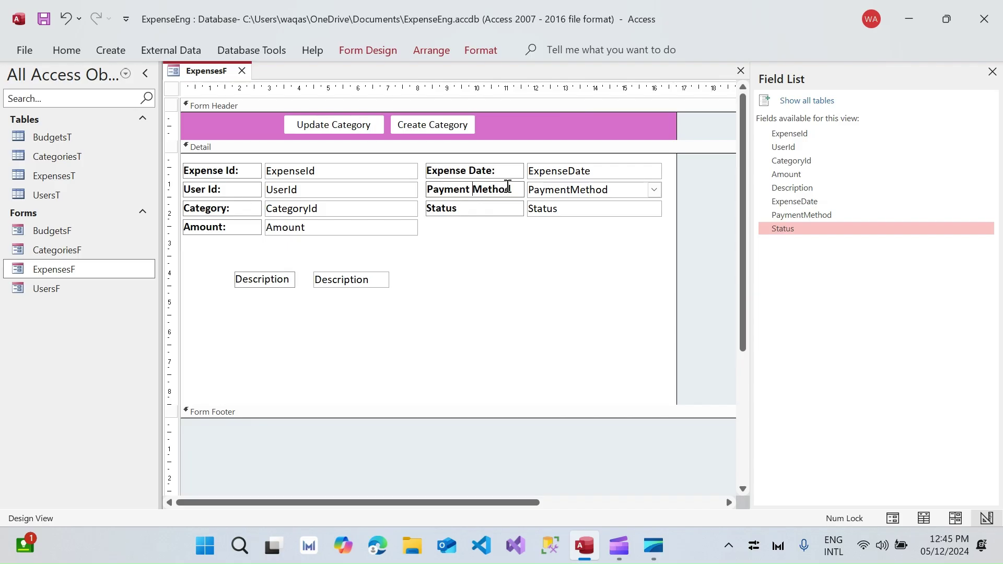
text(:)
click(475, 209)
click(475, 209)
key(Return)
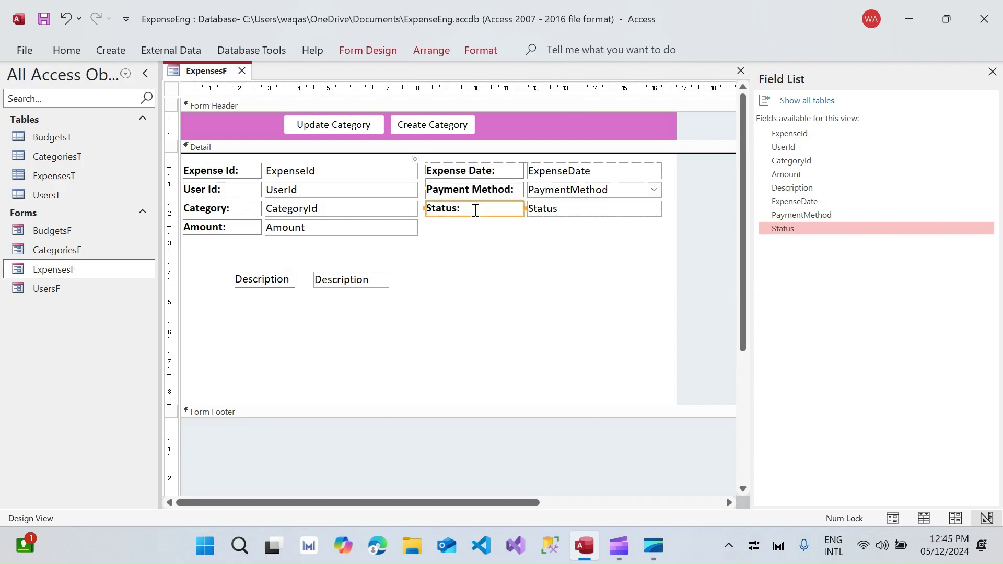
click(450, 253)
click(254, 282)
Step: Place the Description label above its box and make the box full-width and much taller
drag(235, 272, 319, 256)
drag(430, 263, 663, 264)
click(266, 266)
click(258, 264)
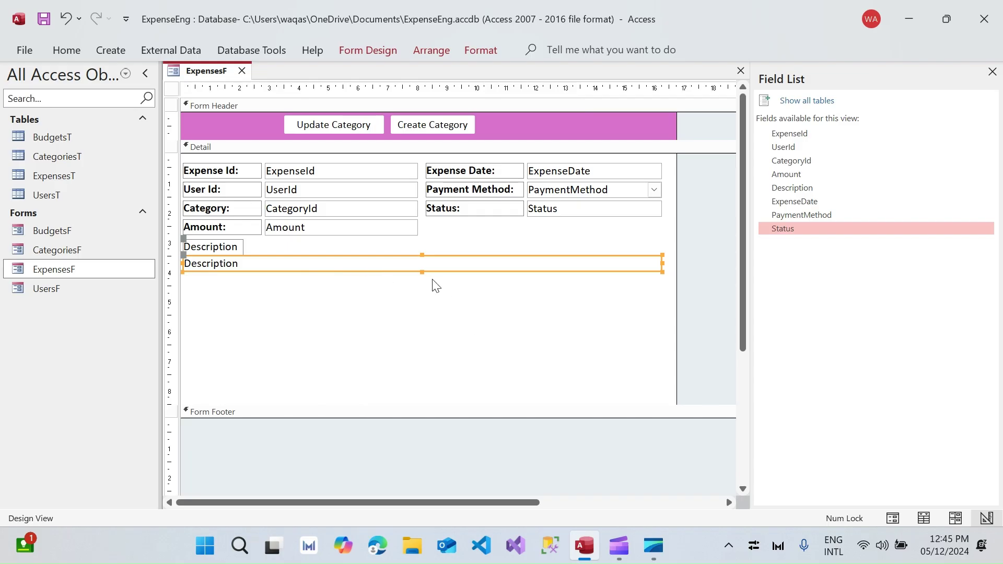
drag(422, 272, 391, 365)
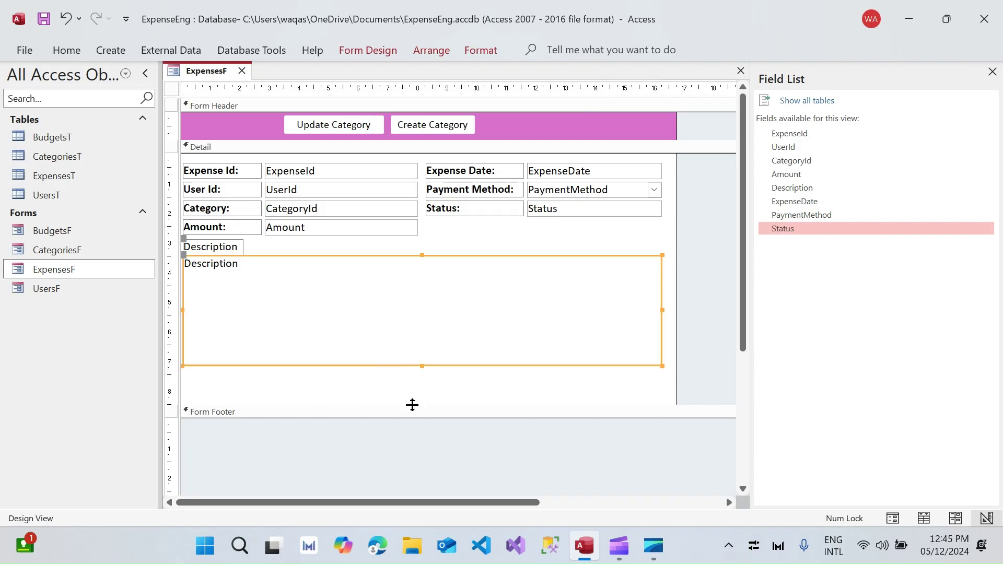
Step: Nudge the Description controls down and raise the Form Footer to shrink the Detail section
click(228, 248)
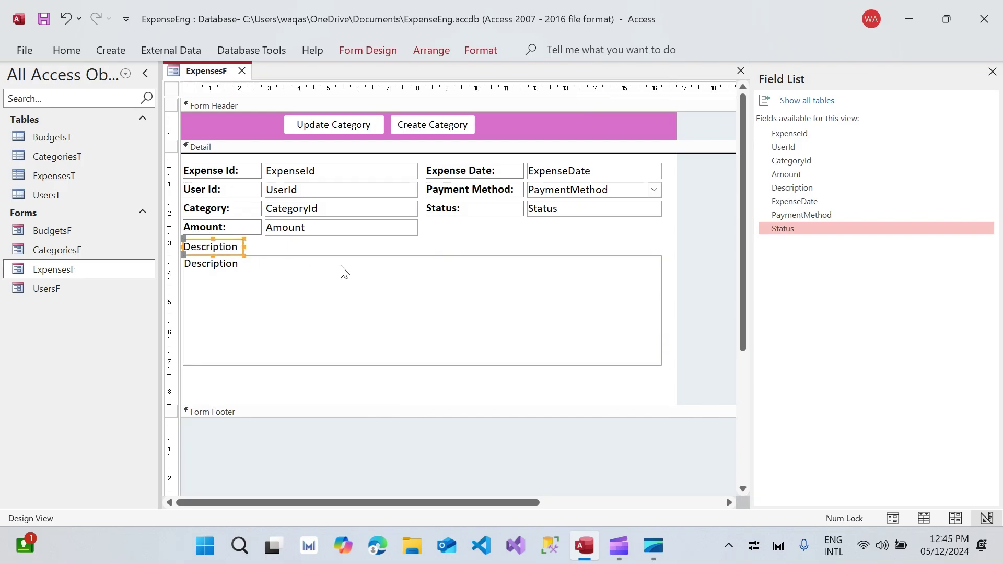
key(Down)
key(Down)
key(Down)
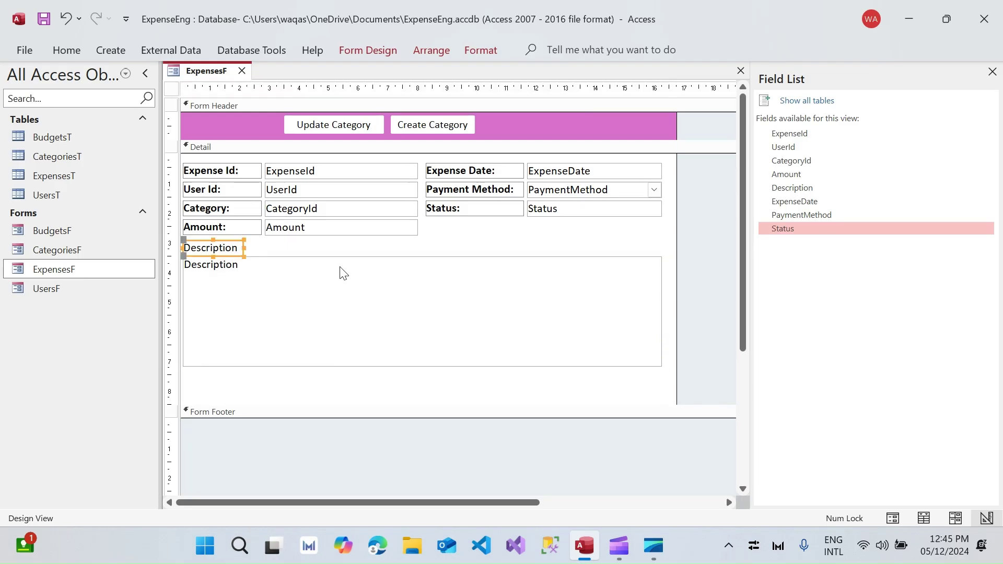
key(Down)
key(Down)
key(Down)
drag(615, 252, 226, 176)
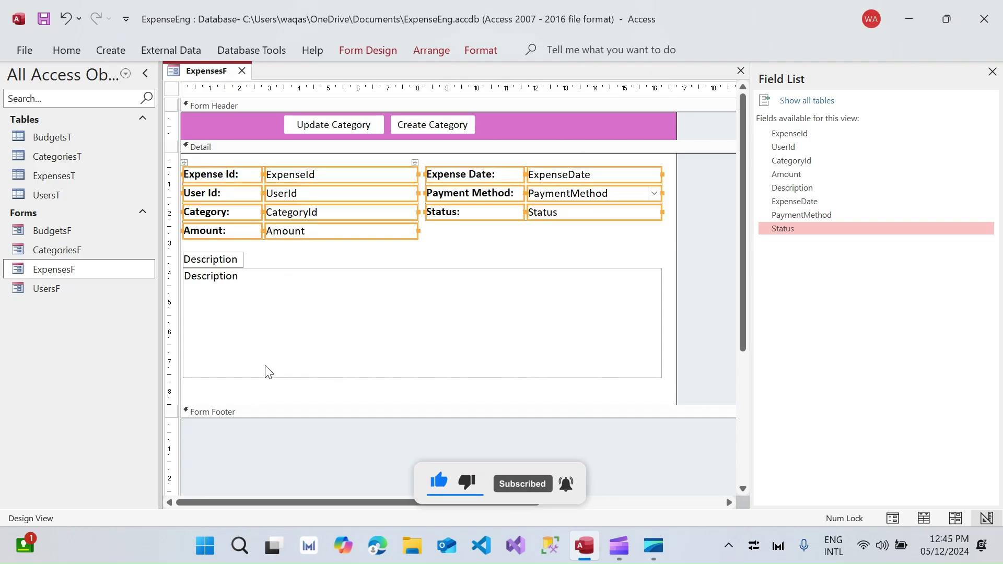
drag(437, 411, 441, 391)
Step: Move the Update Category and Create Category buttons right and bold the Description label
click(669, 242)
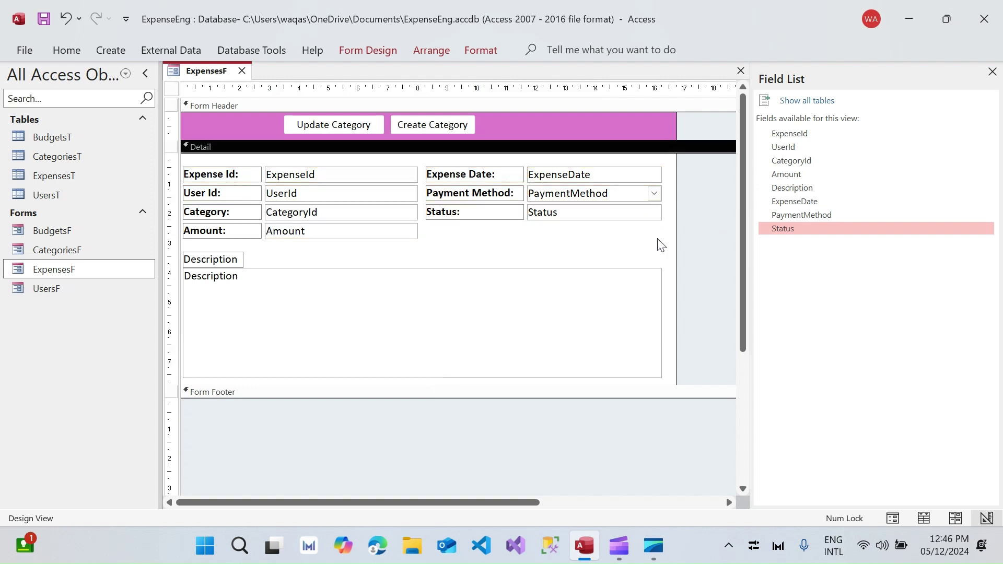
drag(500, 117, 520, 123)
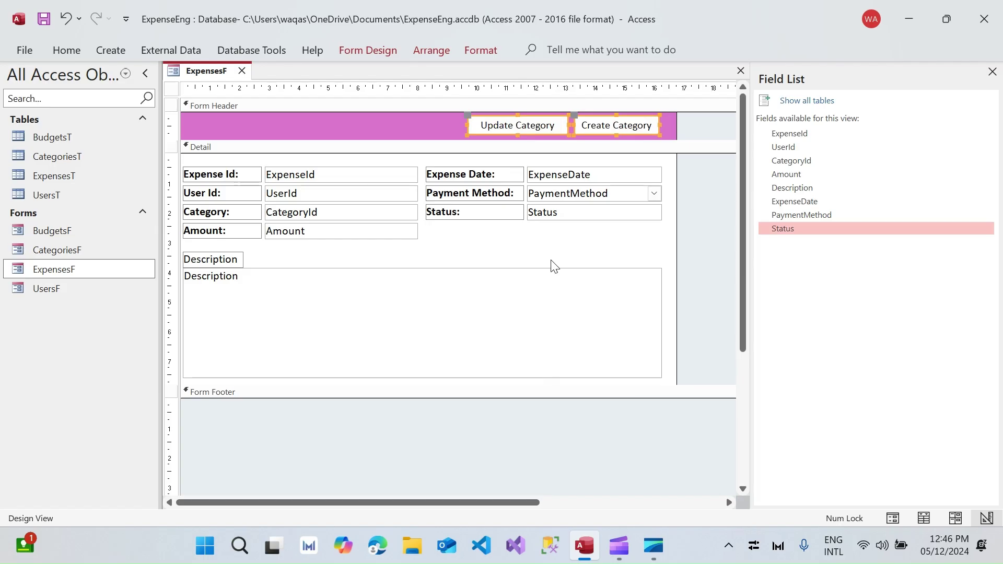
click(234, 261)
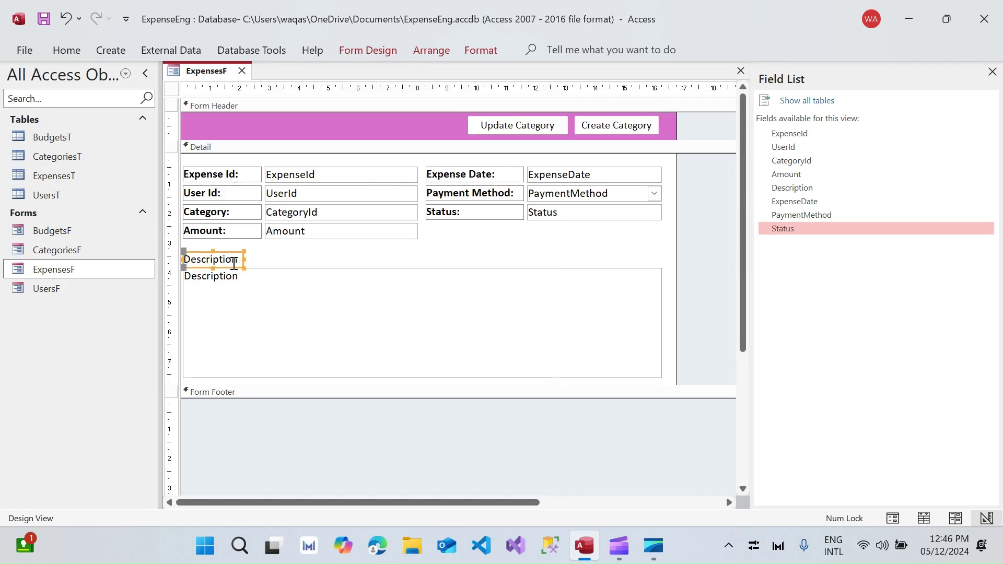
key(ctrl+b)
click(401, 259)
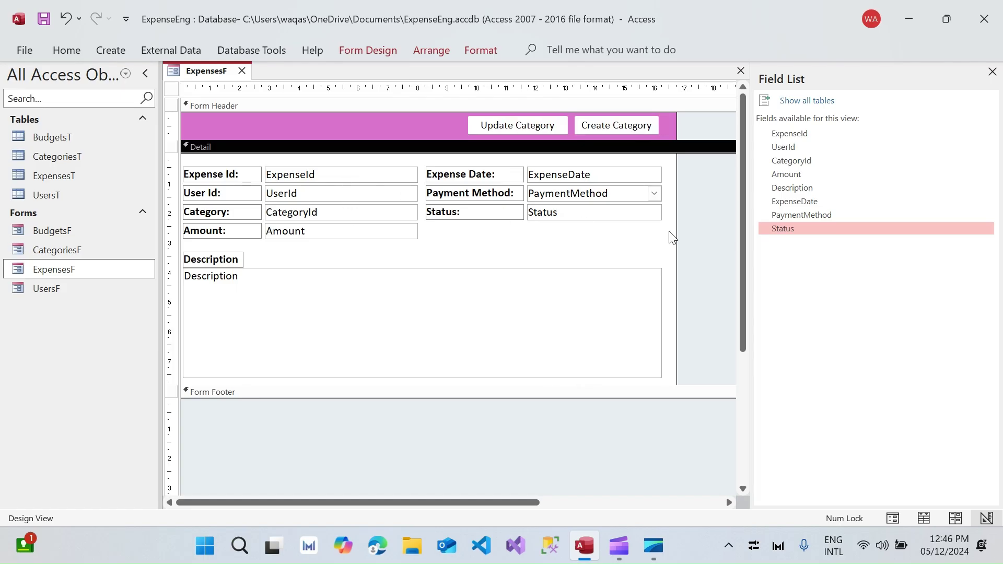
click(338, 177)
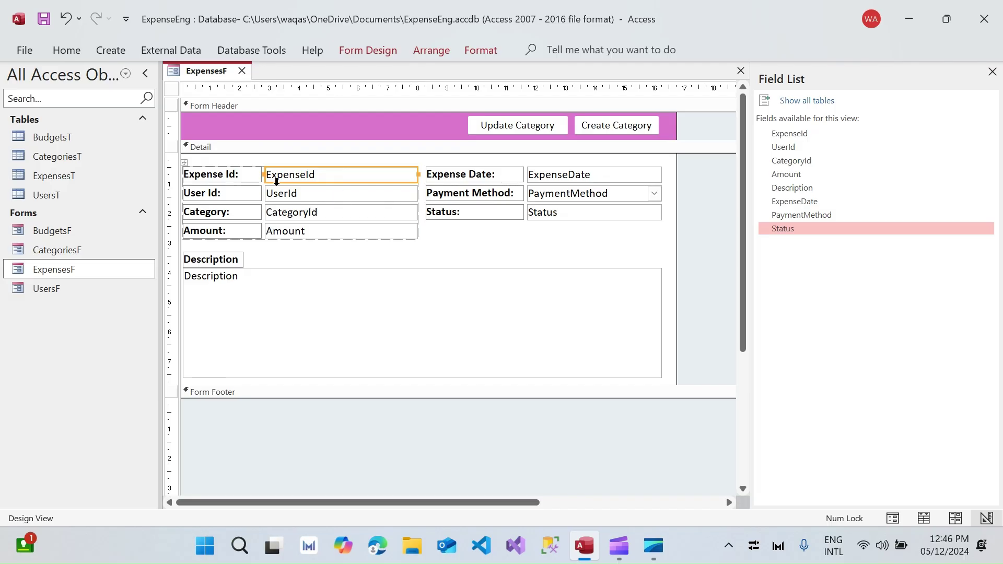
Step: Set the ExpenseId and Status boxes to Enabled No and Locked Yes, with light grey fill
shift+click(555, 215)
right_click(553, 214)
click(601, 517)
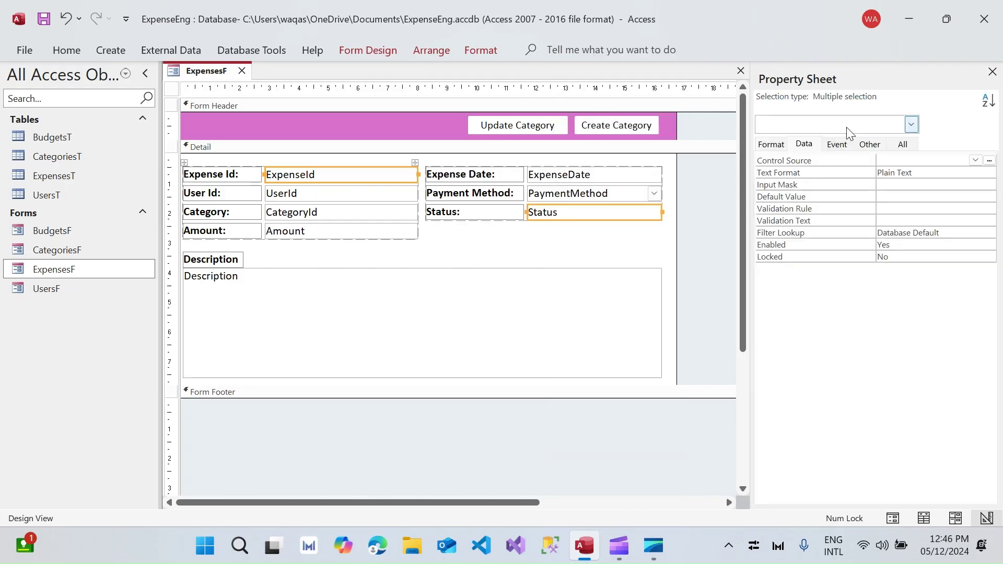
double_click(910, 245)
double_click(909, 257)
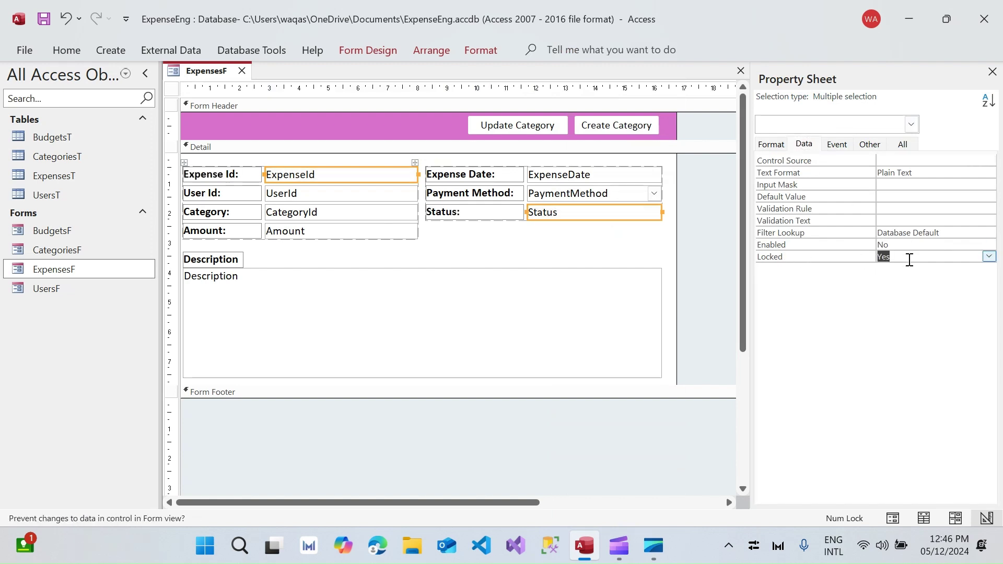
click(479, 51)
click(721, 73)
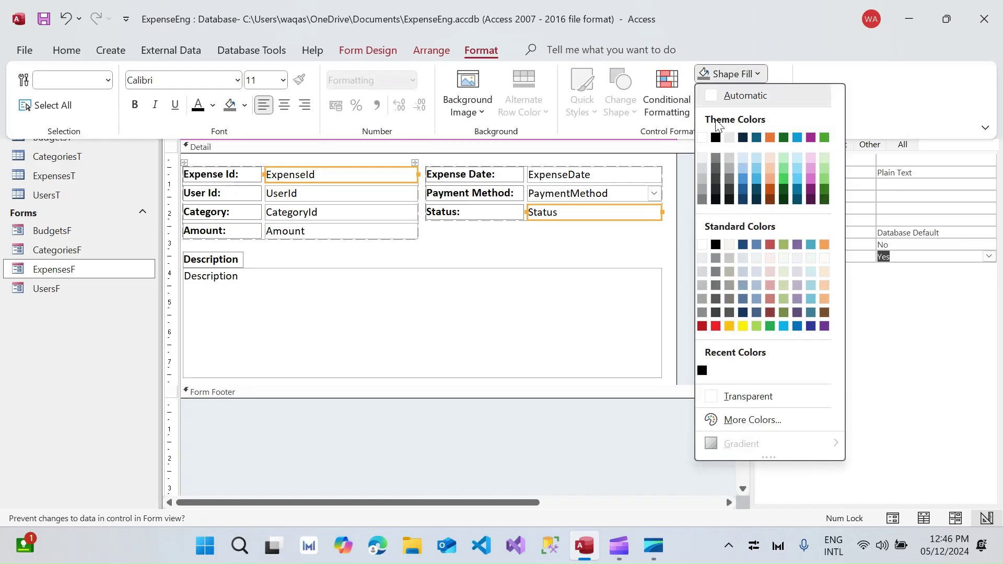
click(703, 155)
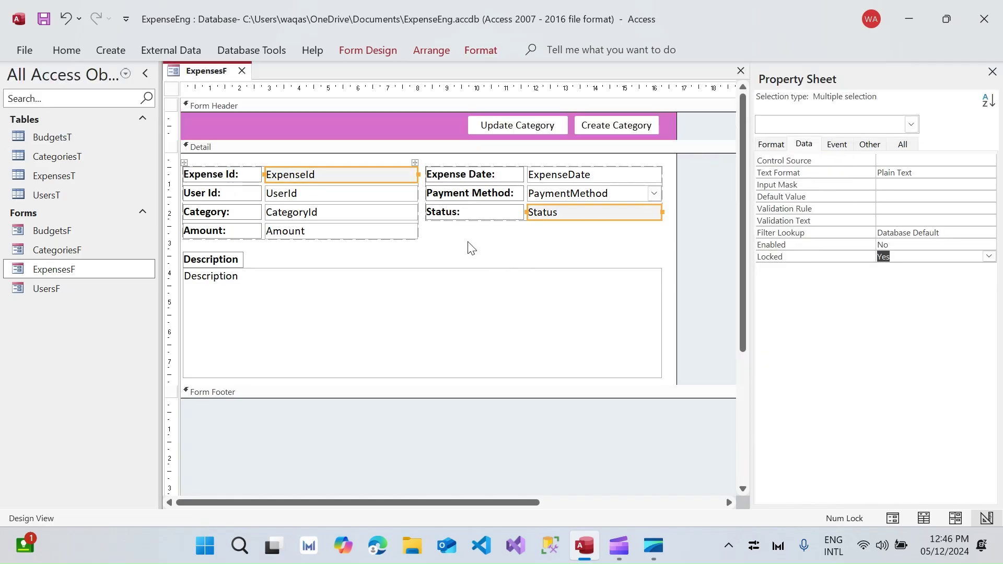
click(471, 247)
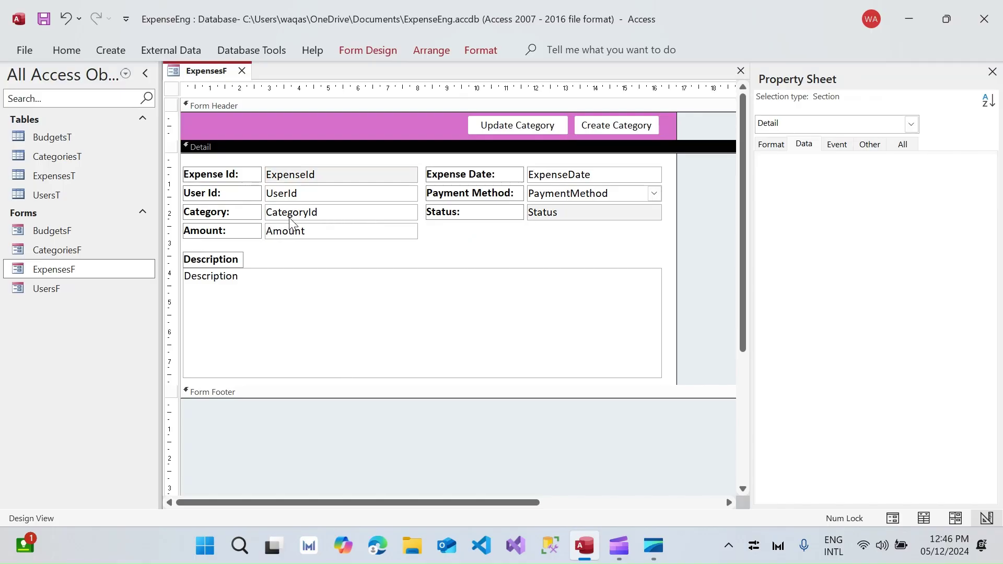
Step: Change the CategoryId text box on ExpensesF into a combo box
click(365, 210)
right_click(365, 210)
mouse_move(444, 59)
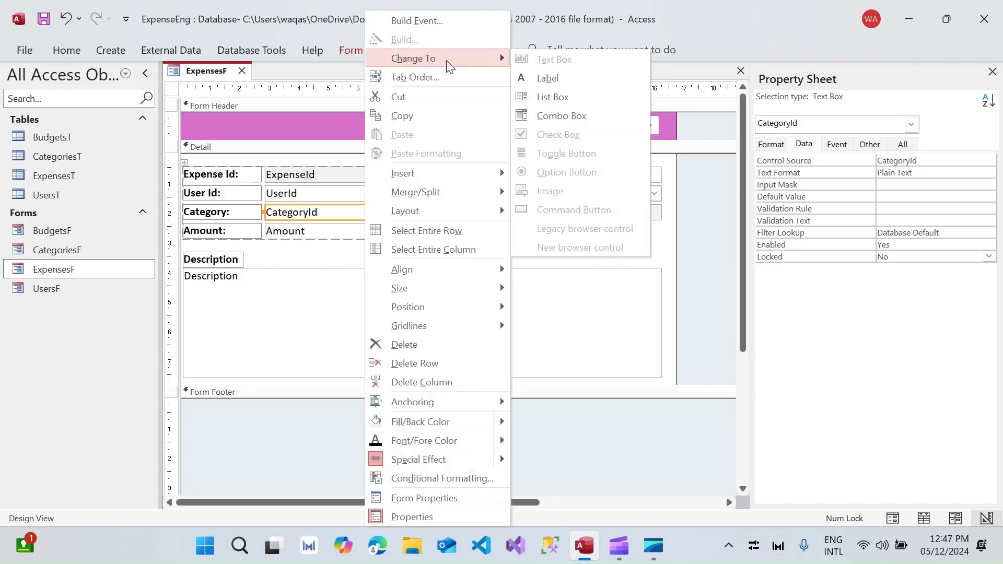
click(590, 112)
Step: Build the combo's row source from CategoriesT's CategoryId and CategoryName and save the SQL
click(901, 174)
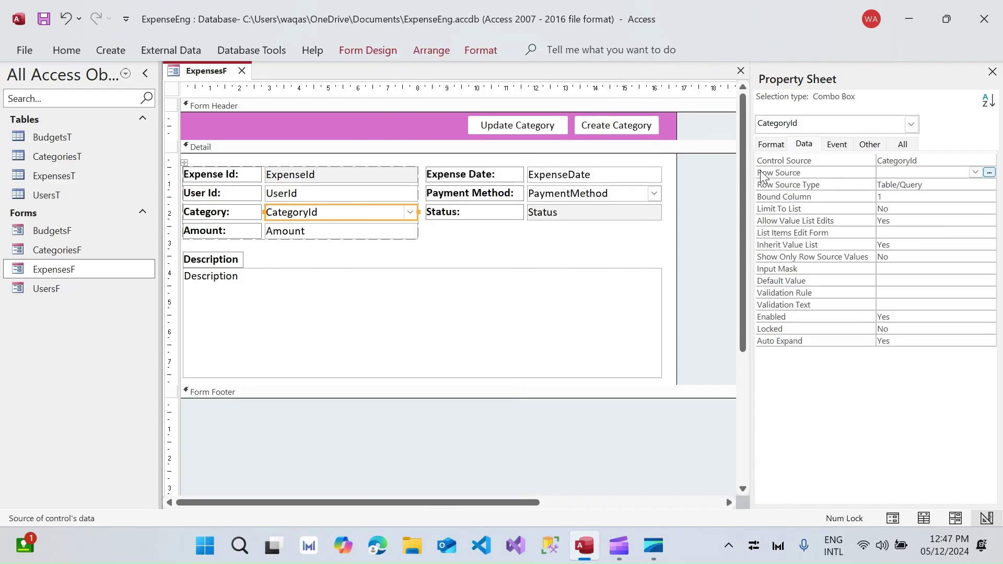
click(989, 172)
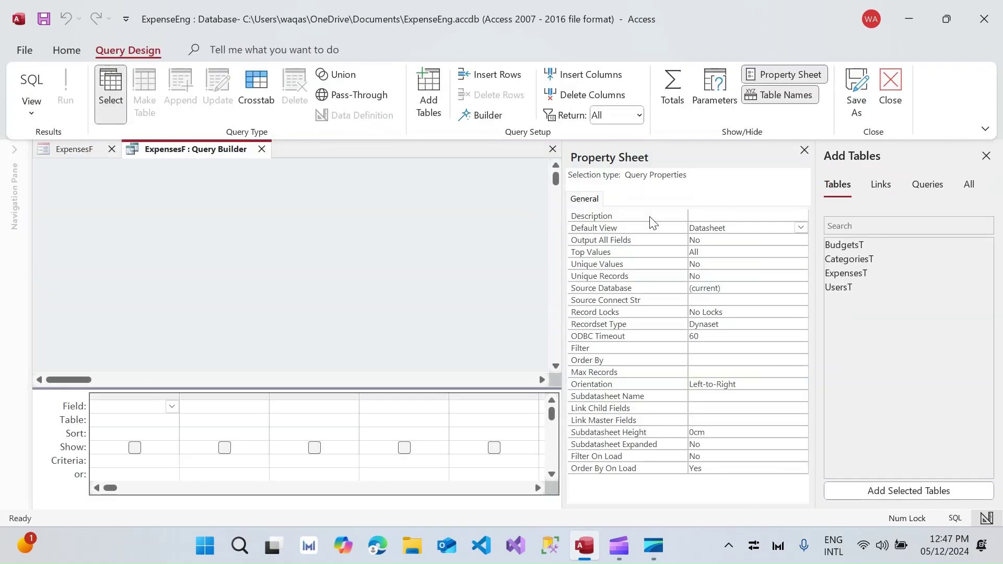
click(801, 157)
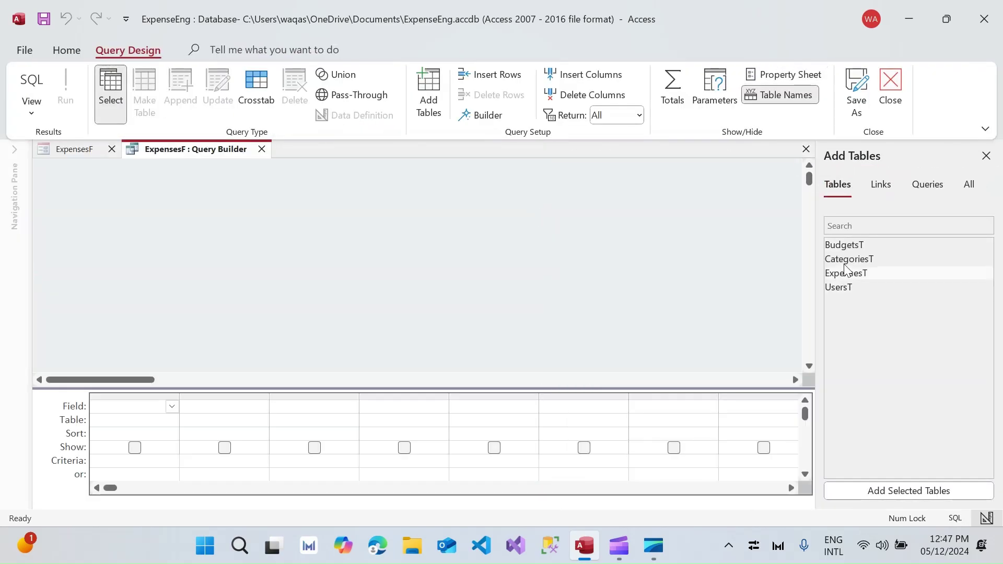
double_click(849, 260)
double_click(123, 212)
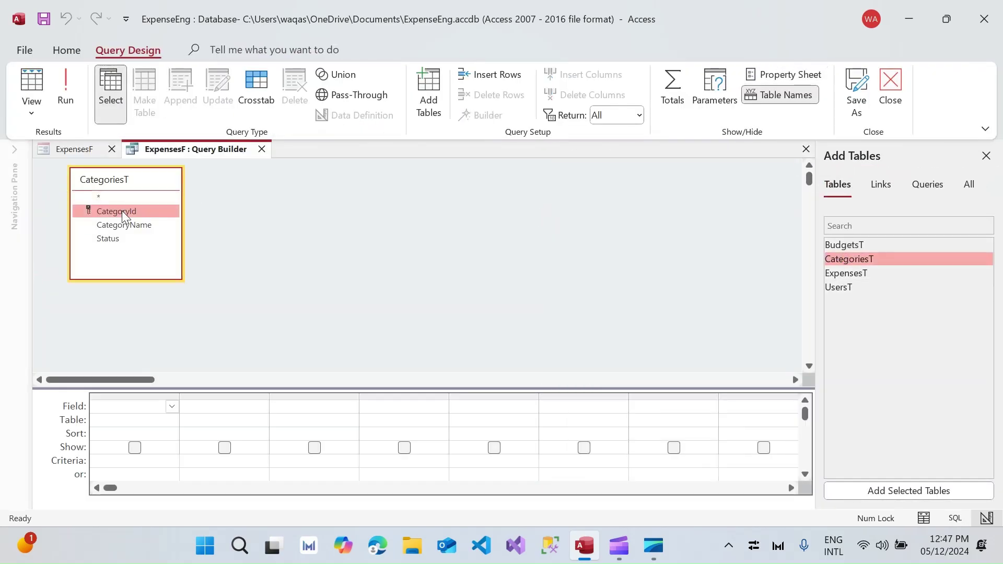
double_click(126, 225)
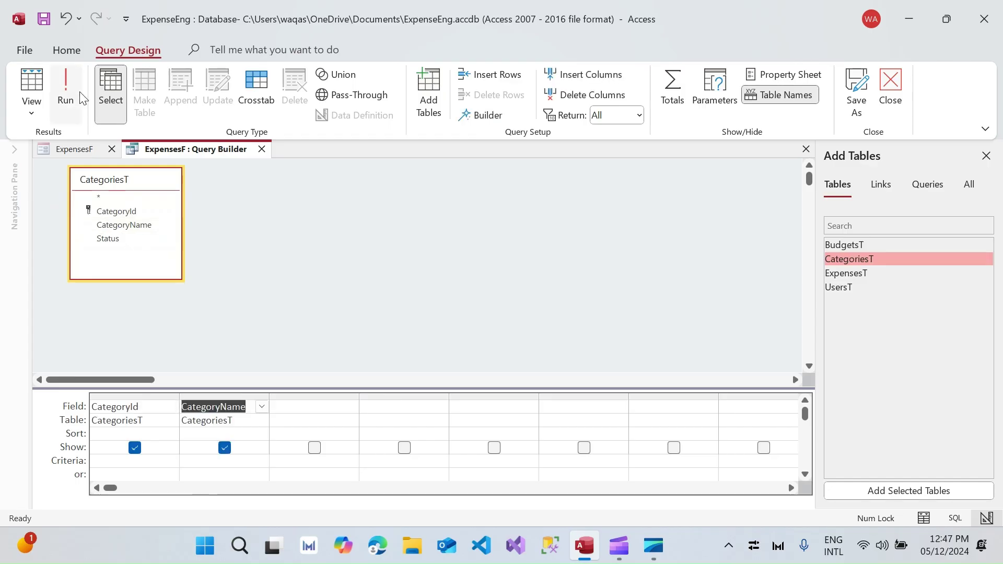
click(66, 89)
click(266, 151)
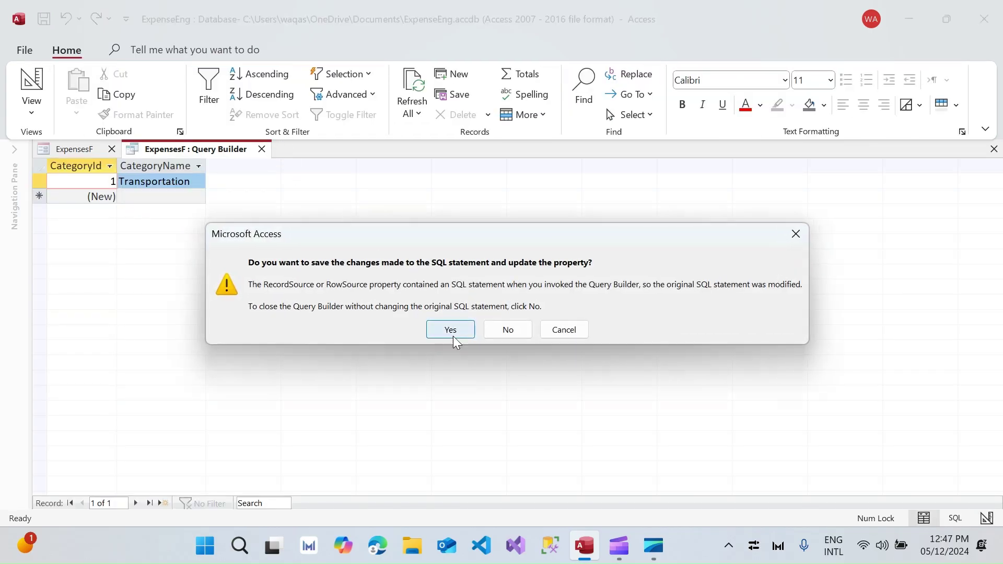
click(451, 330)
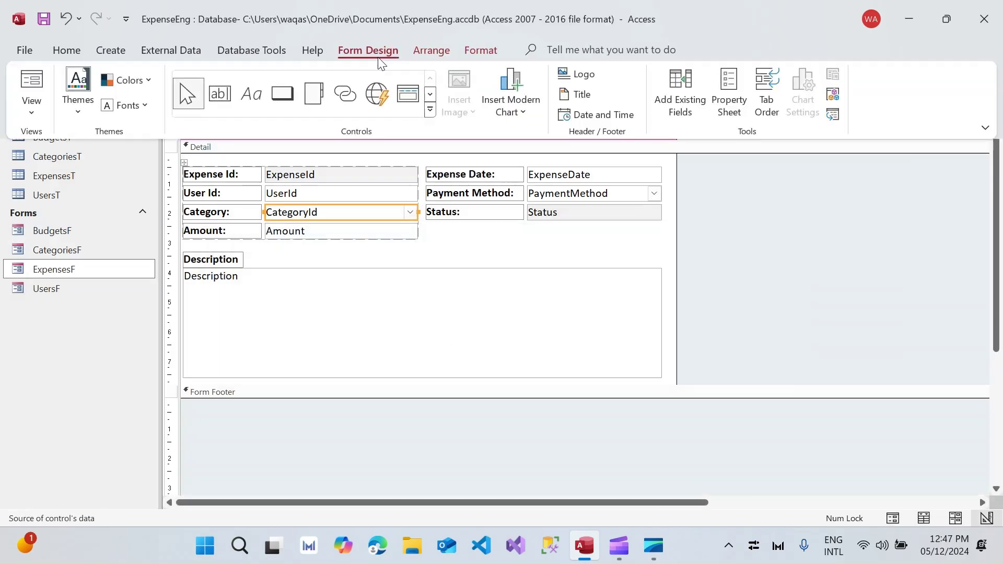
Step: Set the Category combo box's Column Count to 2 and Column Widths to 0;1
click(729, 91)
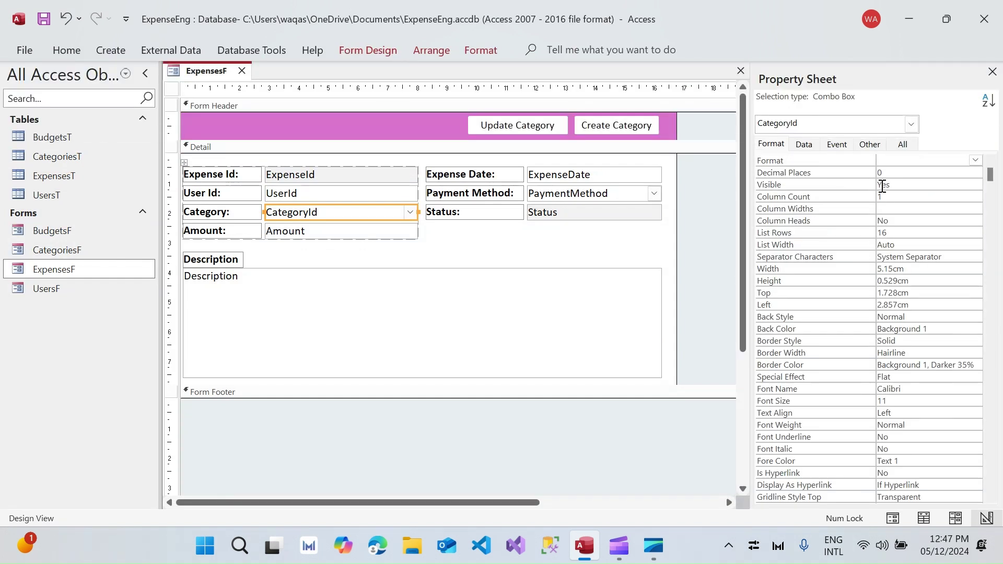
click(852, 197)
text(2)
key(Return)
text(0;1)
key(Return)
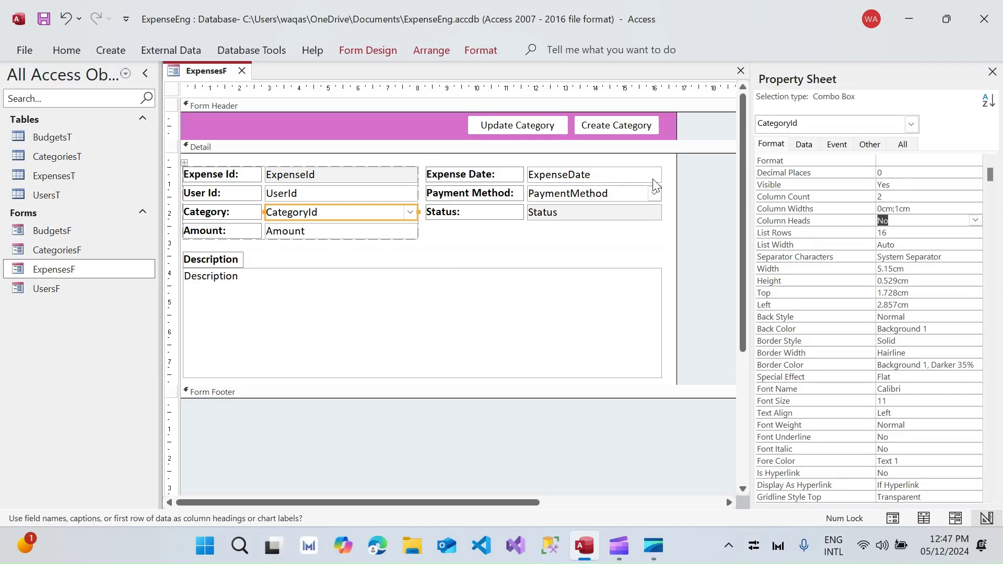
right_click(191, 76)
key(Escape)
click(171, 88)
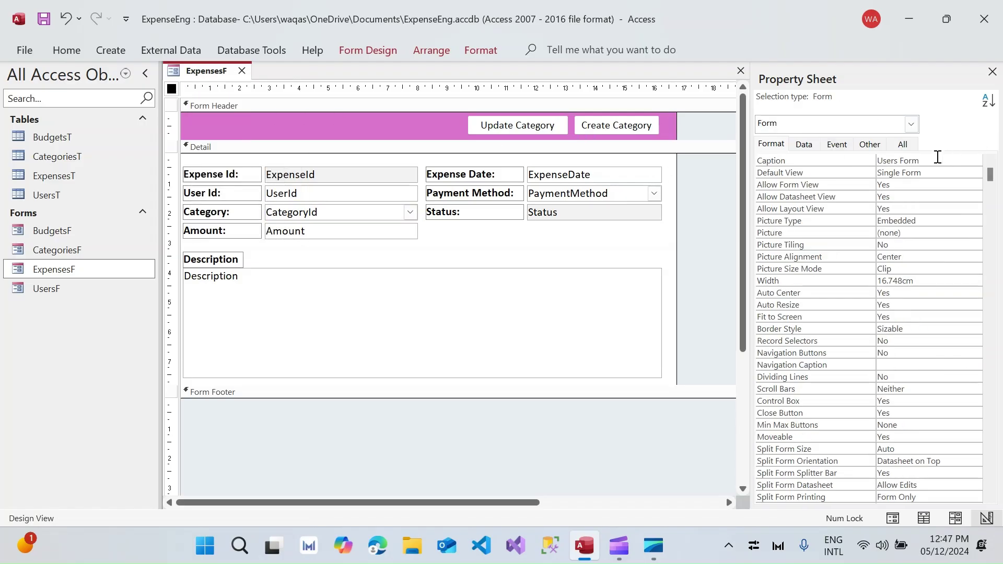
Step: Set the form's Caption property to Manage Expenses
click(860, 163)
text(Manage Expenses)
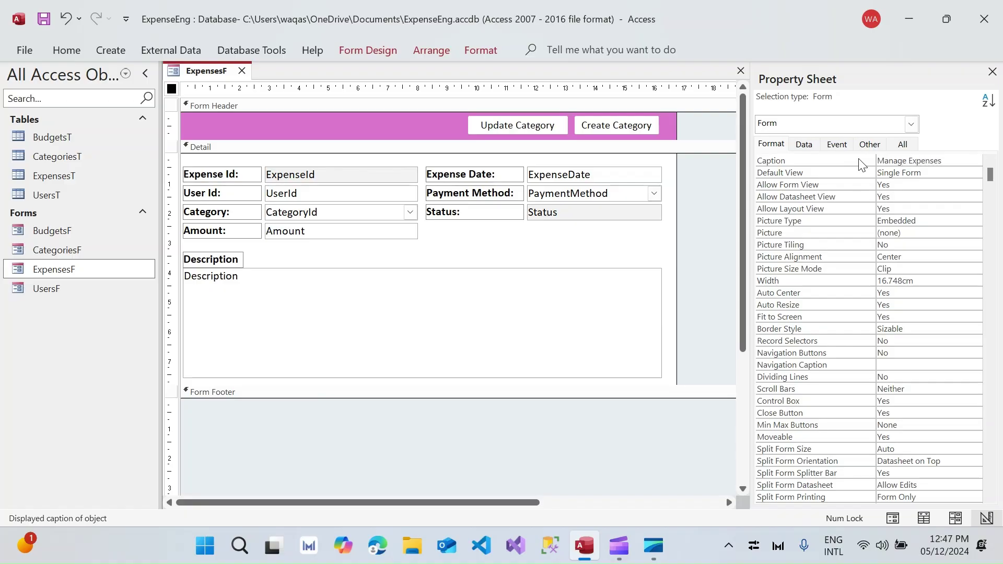
key(Return)
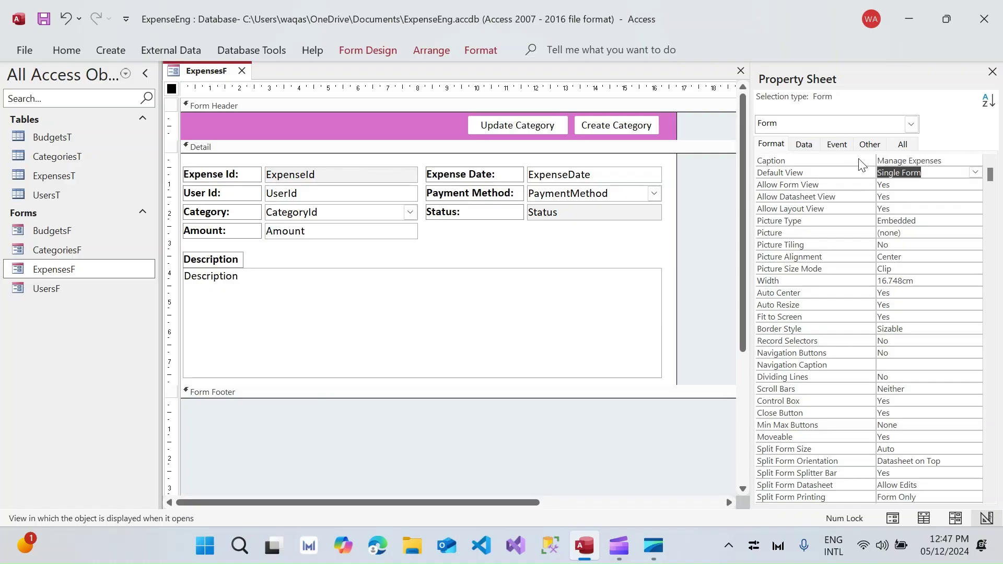
Step: Open the form in Form View and check the Payment Method and Category dropdown choices
right_click(197, 71)
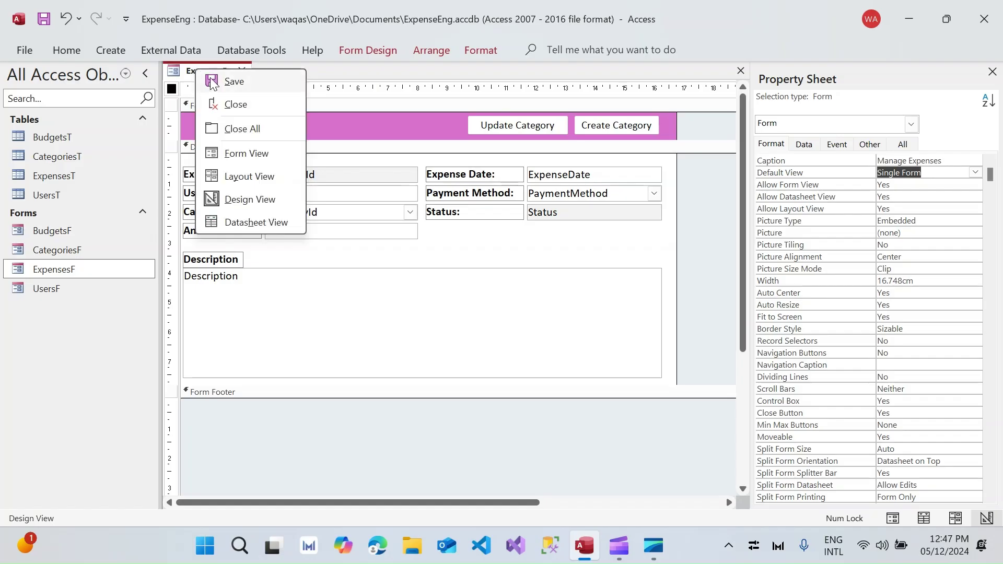
click(288, 154)
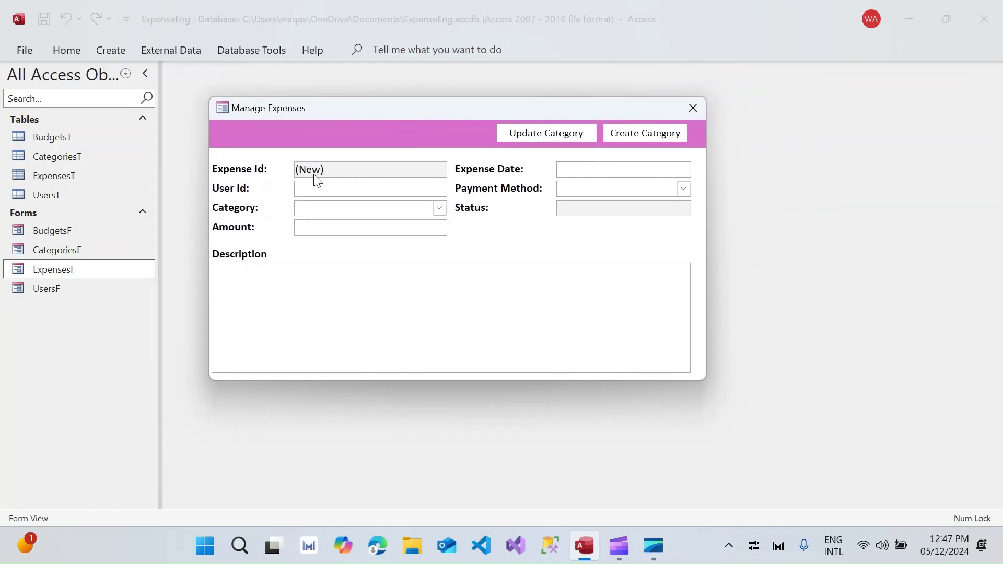
click(683, 189)
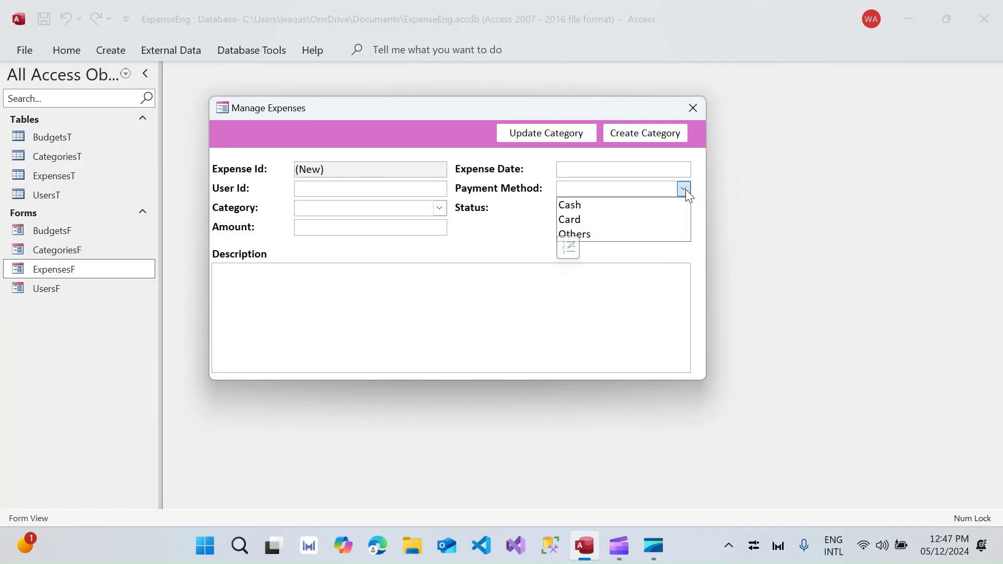
click(440, 208)
click(462, 201)
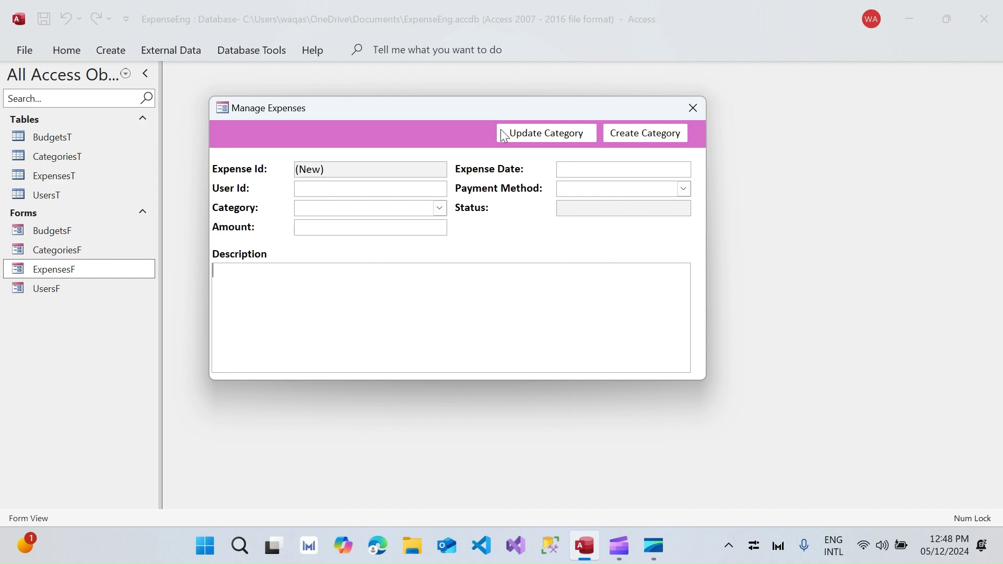
click(553, 137)
right_click(426, 128)
Step: Back in Design View, relabel the Create Category button as Create Expense
click(503, 174)
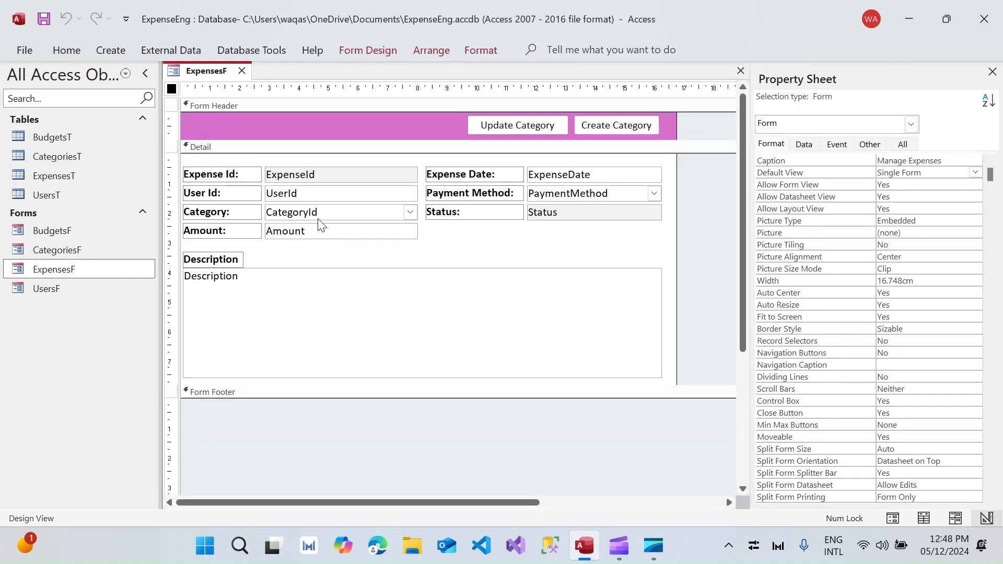
click(635, 128)
double_click(634, 129)
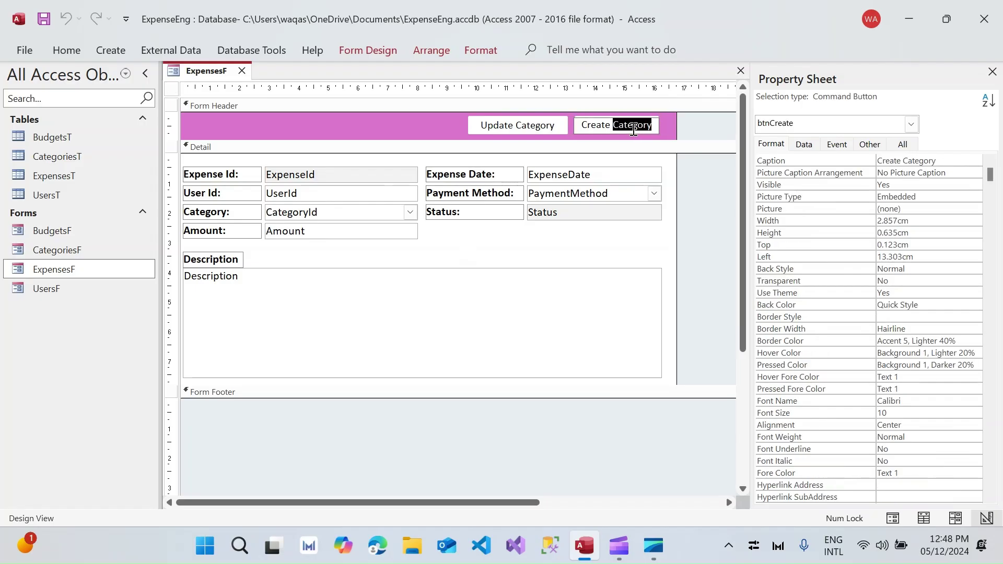
text(Expense)
key(Return)
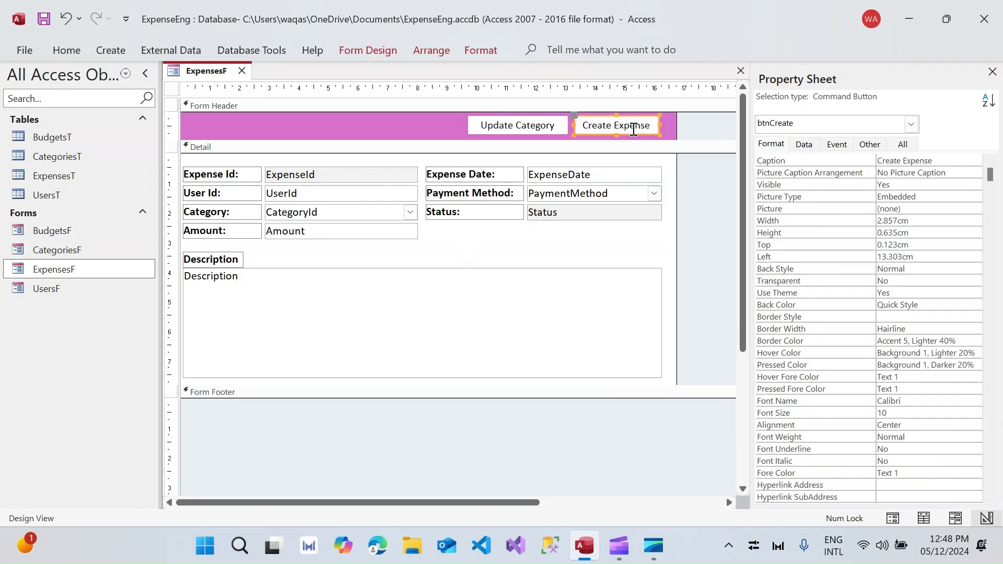
Step: Relabel Update Category as Update Expense, then show Create Expense's event properties
click(519, 125)
double_click(538, 129)
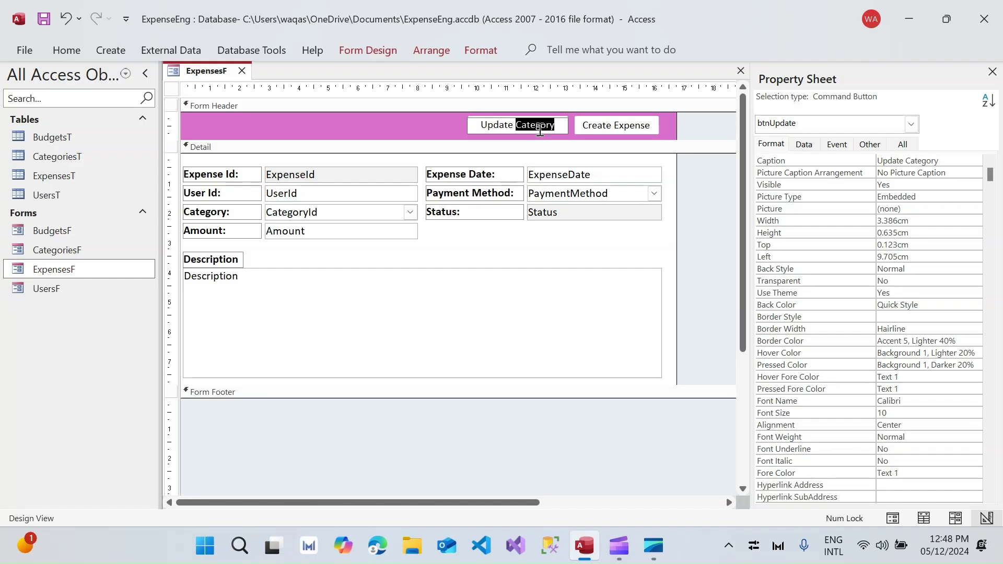
text(Expense)
key(Return)
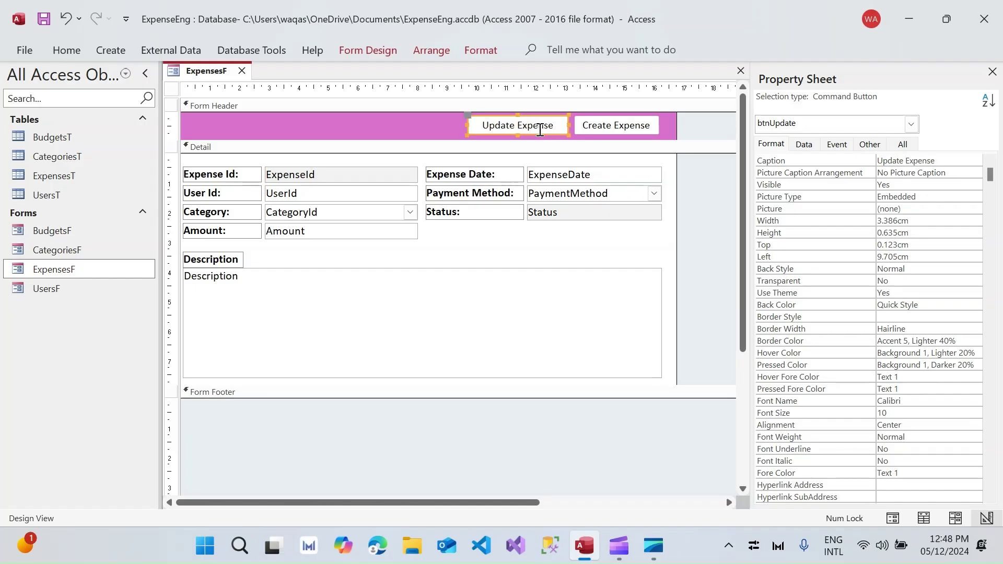
click(619, 129)
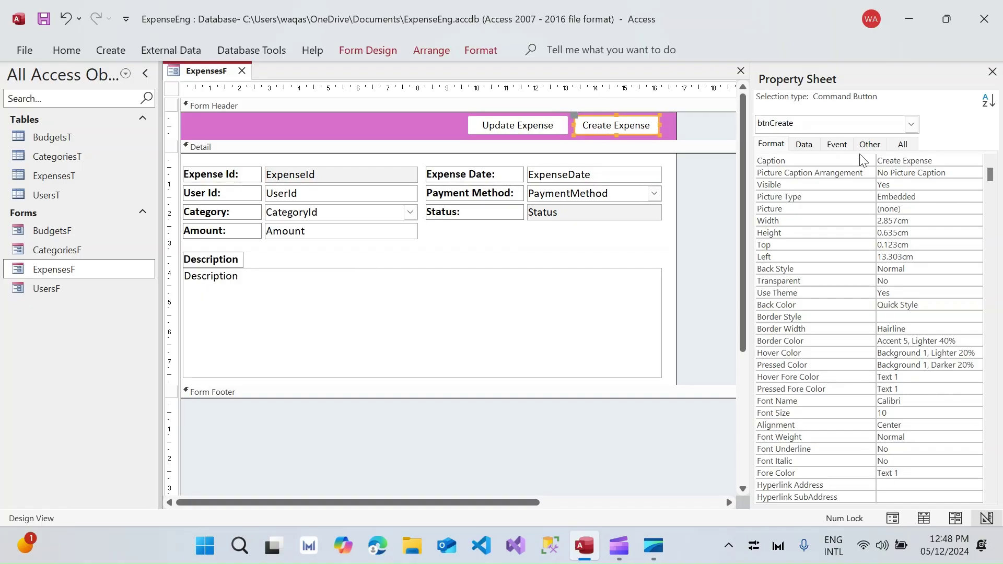
click(836, 148)
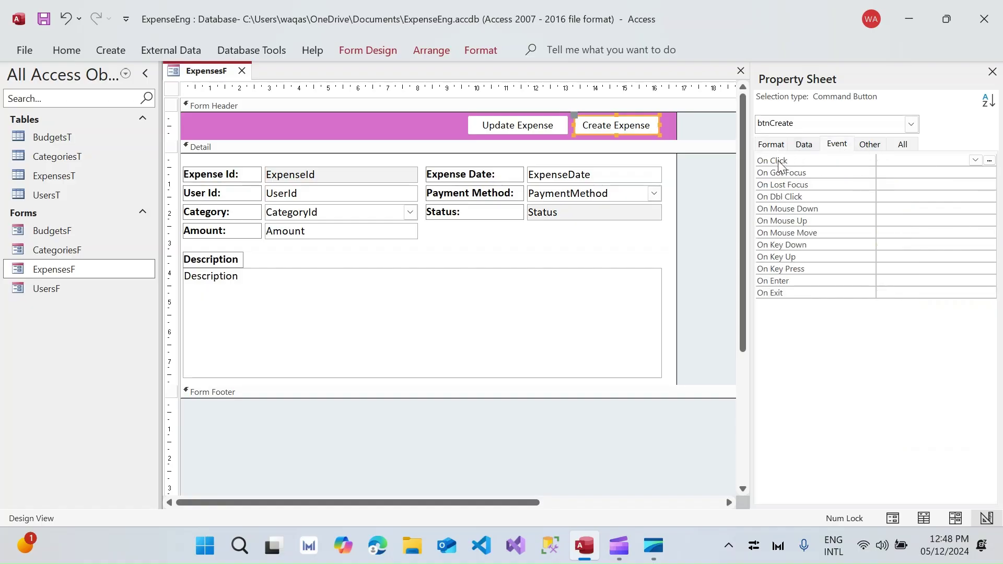
Step: Create a Code Builder On Click procedure btnCreate_Click with blank lines inside
click(988, 161)
double_click(440, 159)
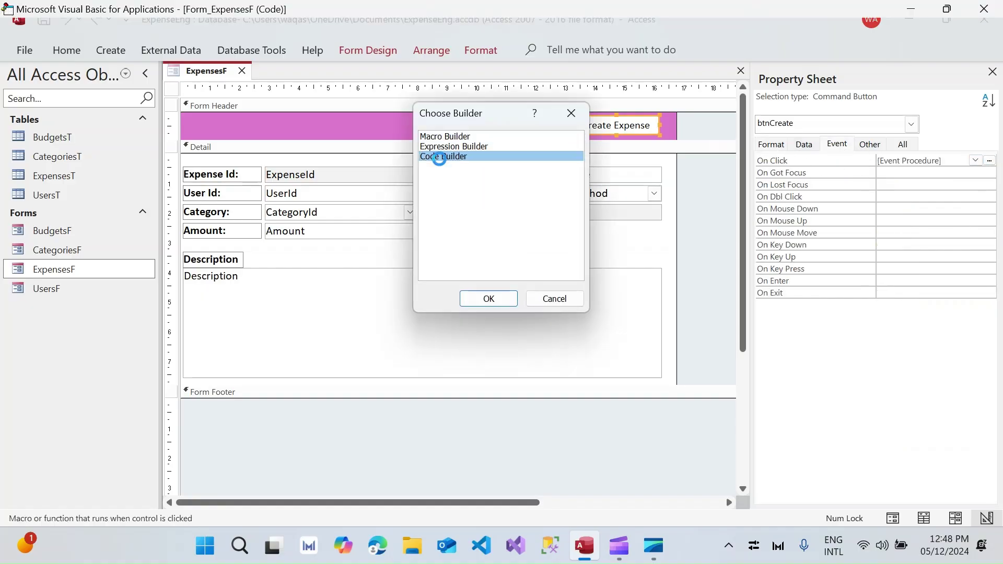
key(Return)
key(Return)
key(Return)
key(Up)
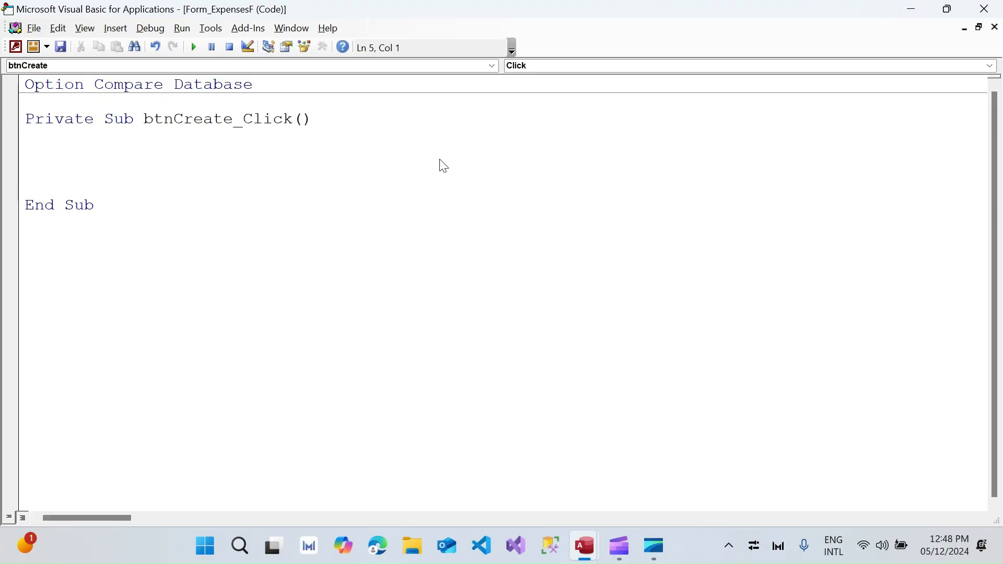
Step: Open the ExpensesT table to check its fields, then return to the click procedure code
key(alt+F11)
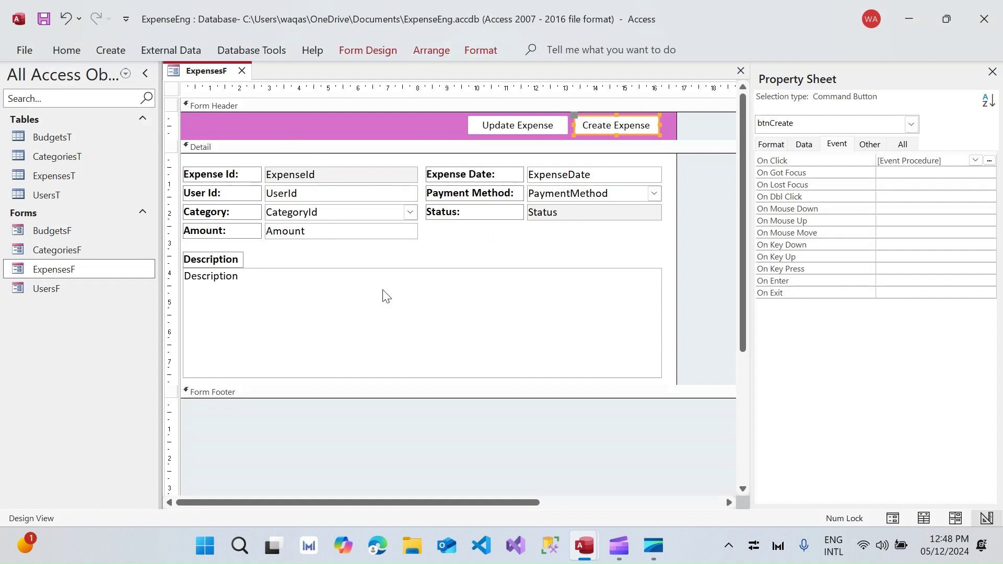
double_click(93, 178)
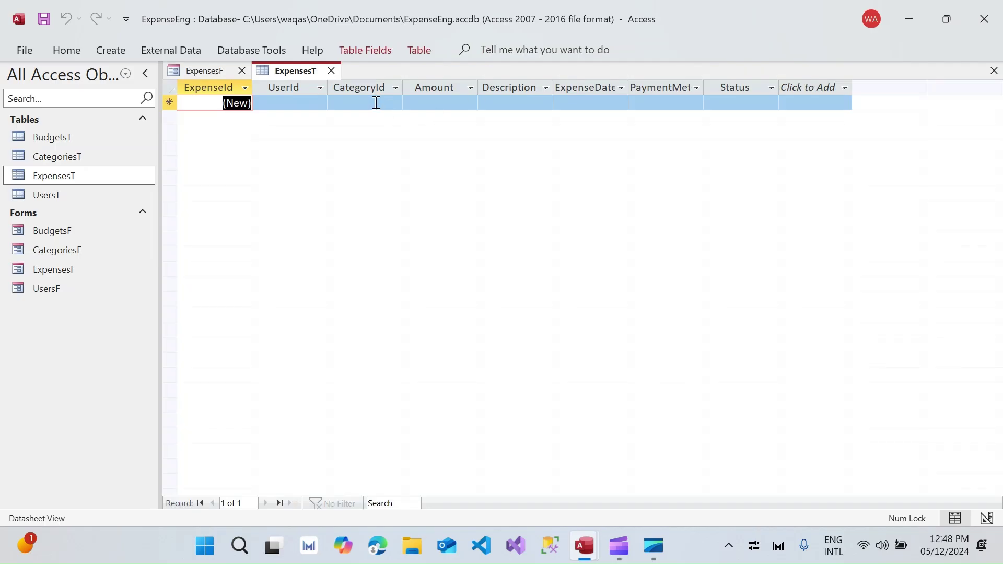
click(211, 77)
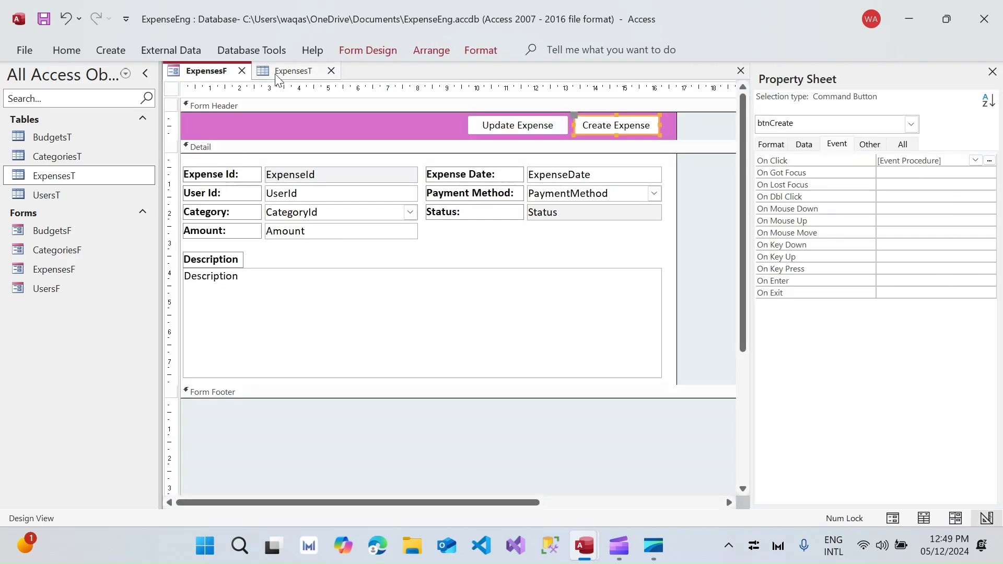
click(290, 71)
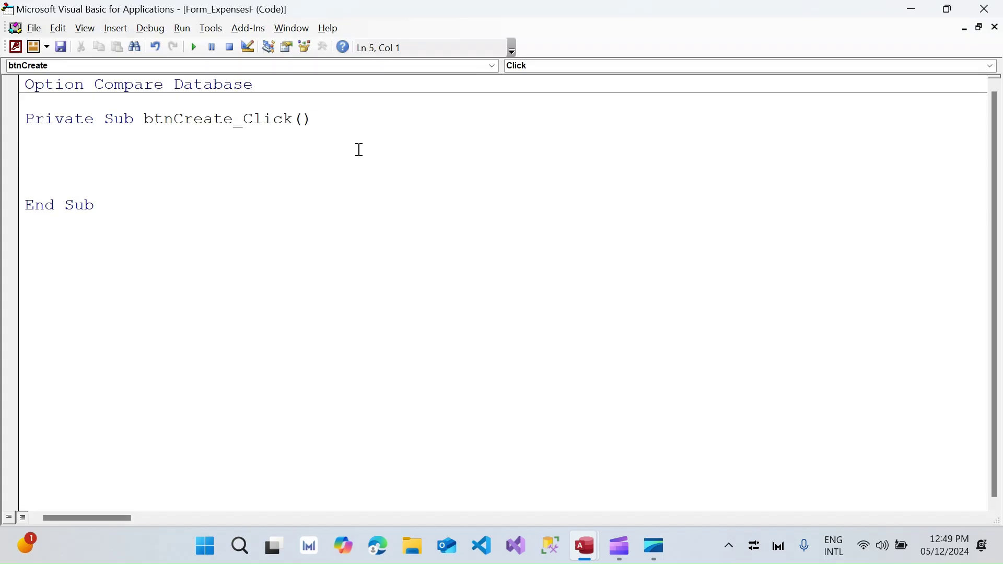
Step: Declare rs as Recordset and set it to CurrentDb.OpenRecordset("ExpensesT")
text(dim rs as reco)
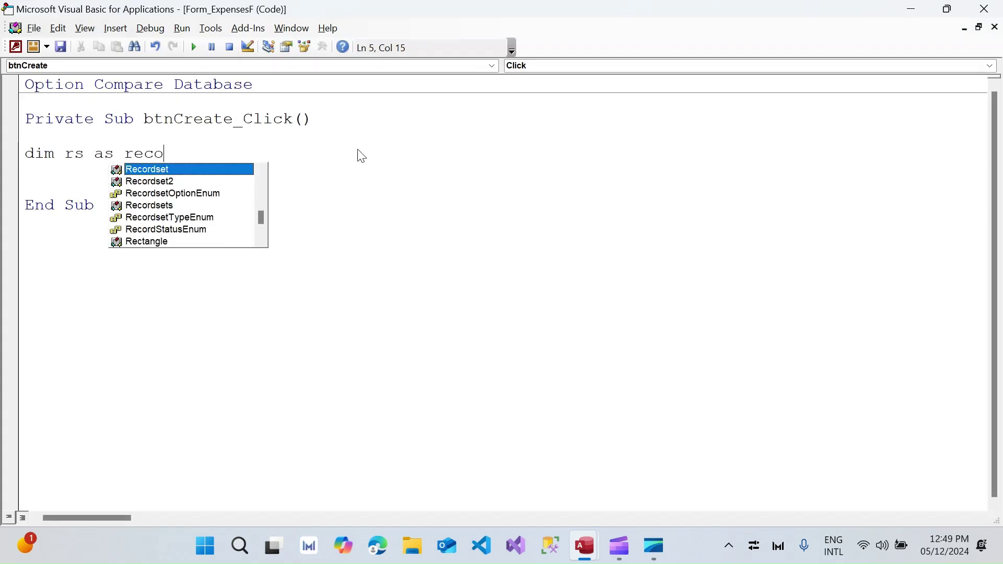
key(Return)
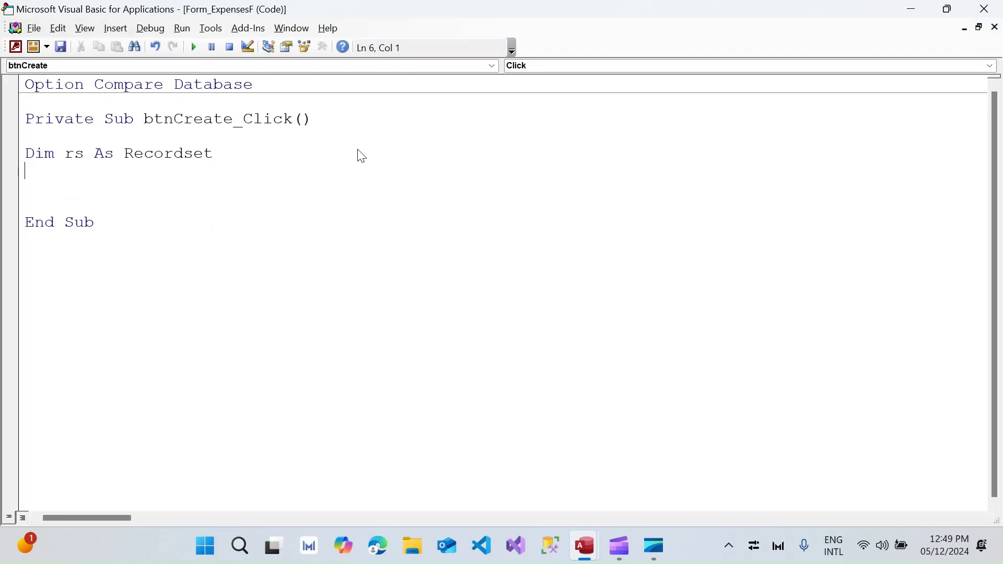
text(set rs = currentdb/)
key(BackSpace)
text(.op)
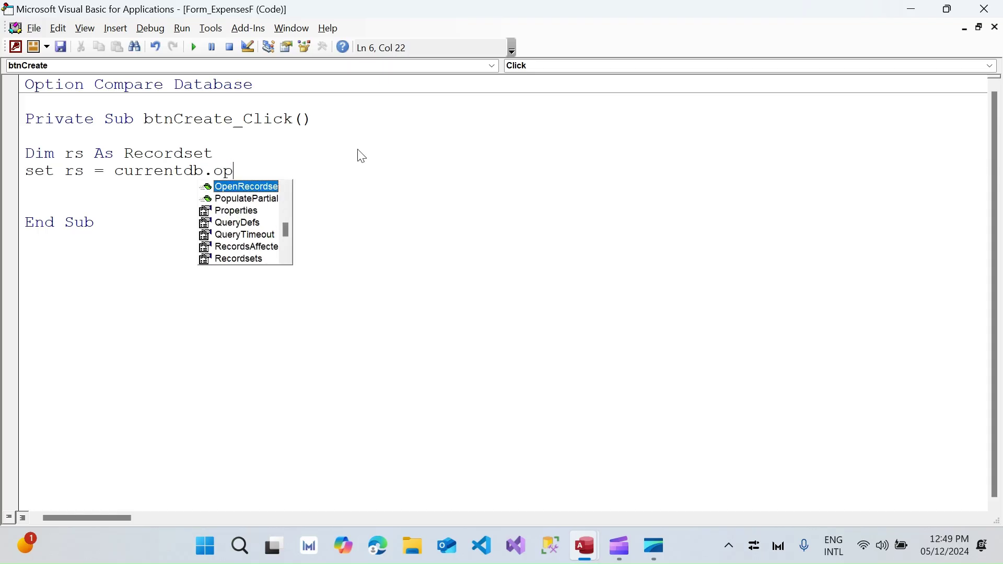
key(Tab)
text(())
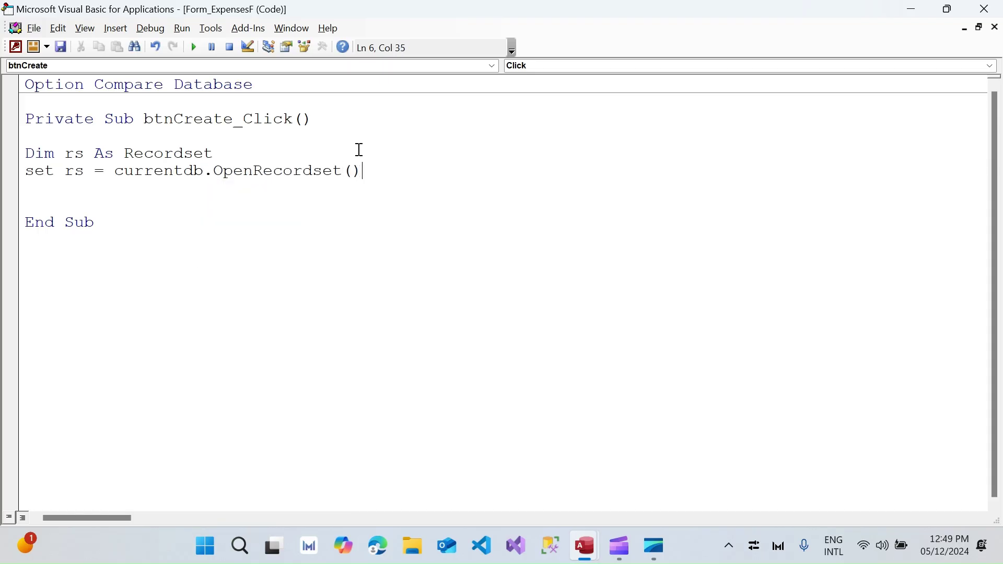
text("")
key(alt+F11)
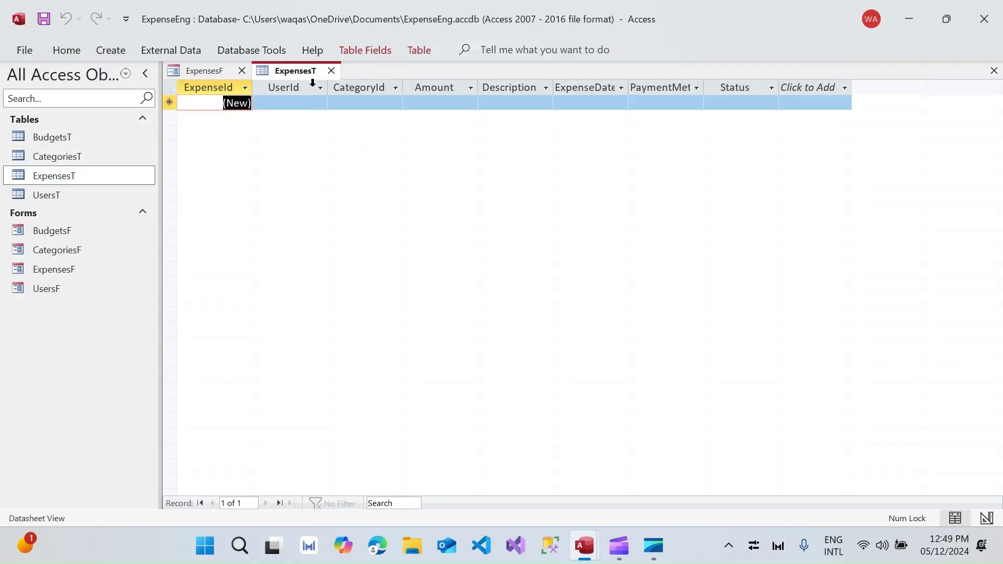
key(alt+F11)
text(Ex)
text(pensesT)
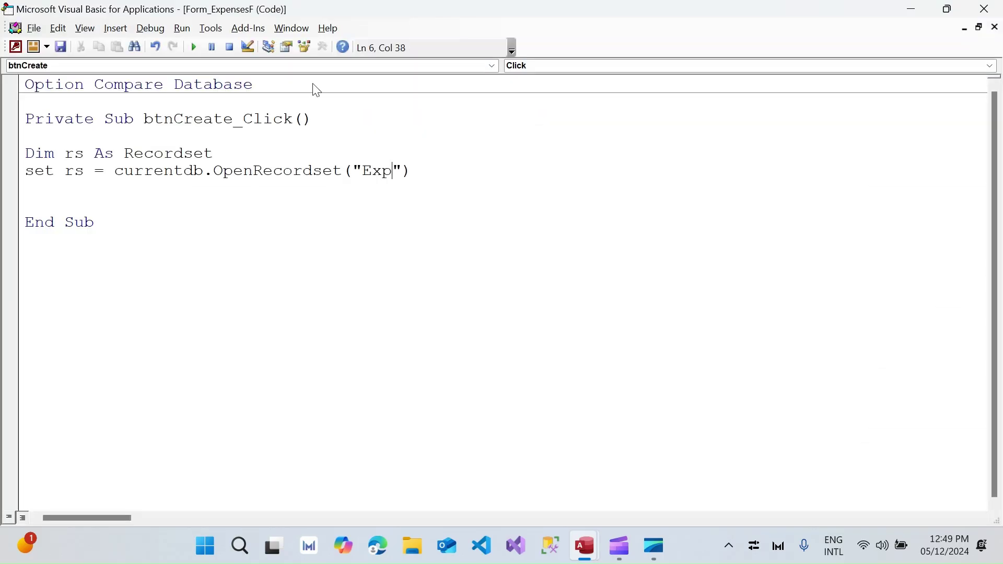
key(Down)
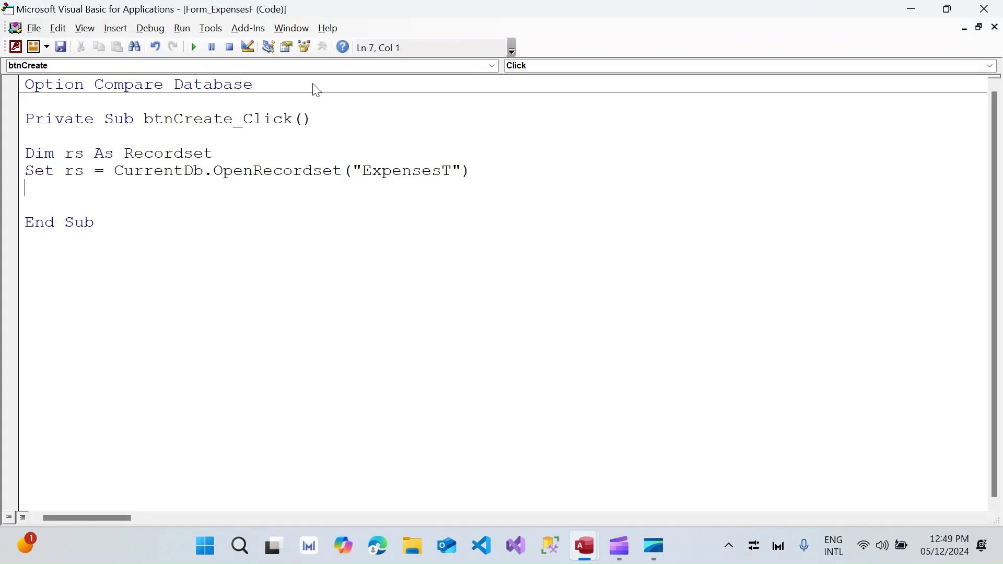
key(Return)
key(Return)
key(Return)
key(Return)
key(Up)
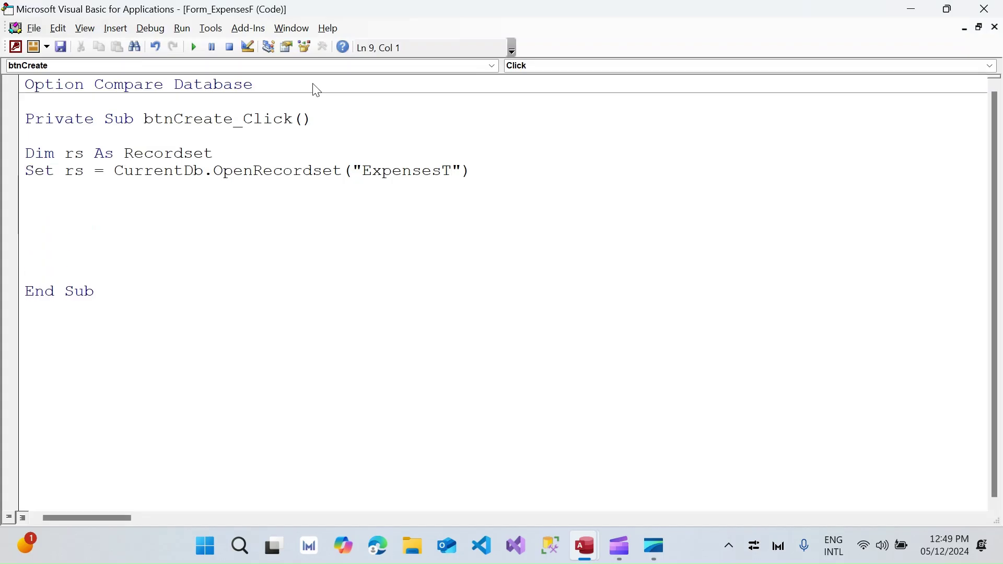
Step: Add the rs.AddNew, rs.Update and rs.Close statements
text(rs.op)
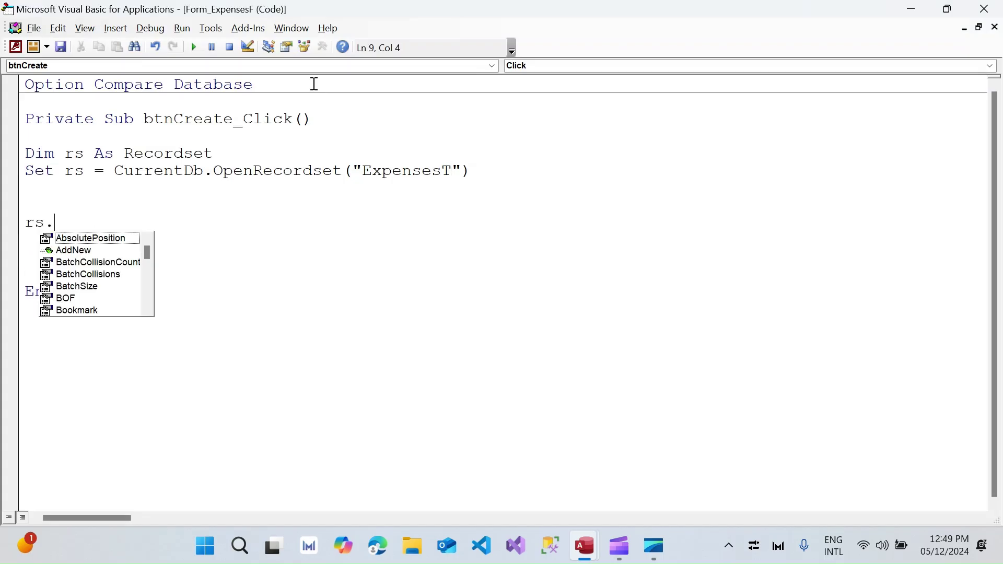
key(BackSpace)
key(BackSpace)
text(add)
key(Tab)
key(Return)
key(Return)
key(Return)
key(Return)
text(rs.)
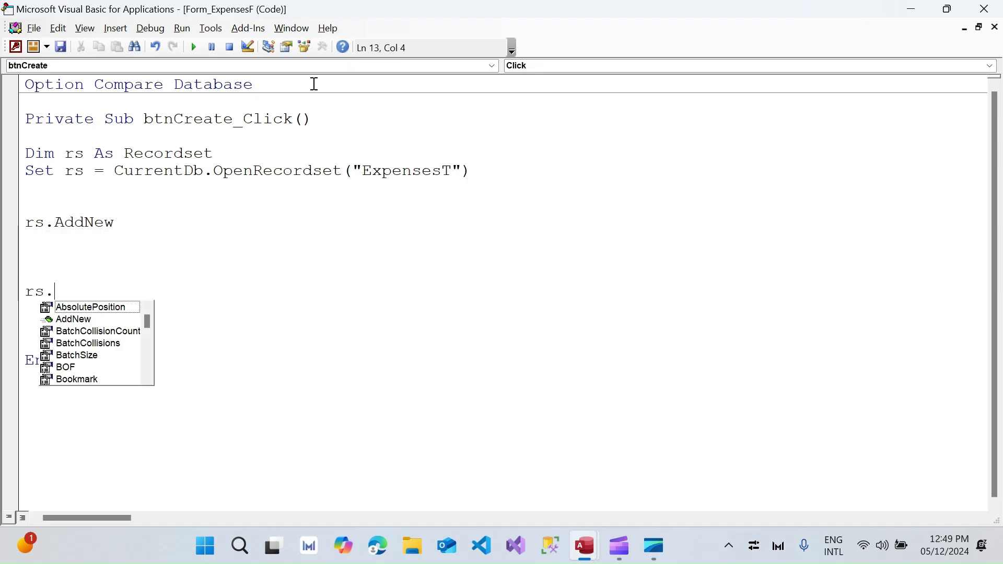
text(up)
key(Down)
key(Tab)
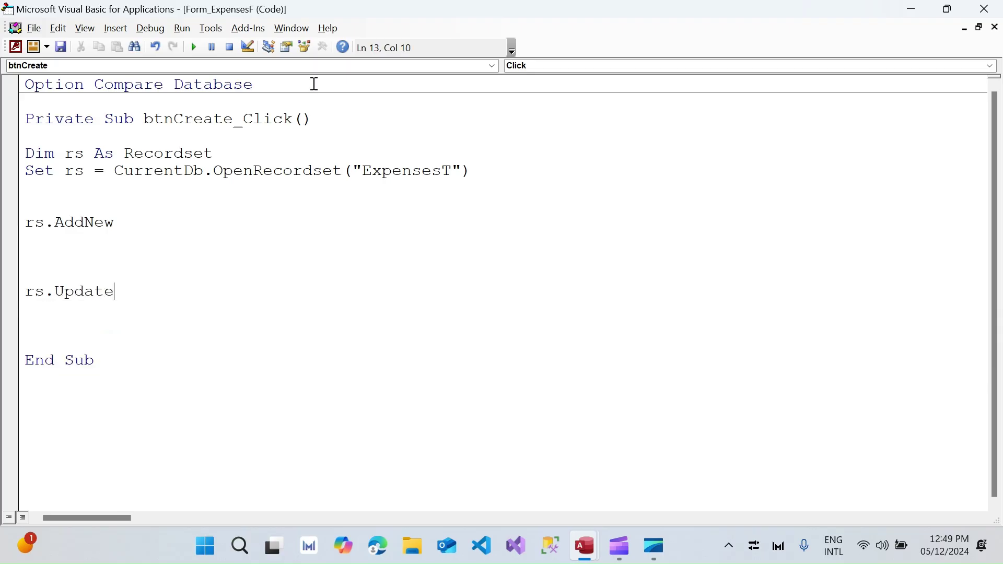
key(Down)
key(Return)
text(rs.close)
key(Return)
Step: Release the recordset with Set rs = Nothing and place the cursor below rs.AddNew
text(sey rs = noyjo)
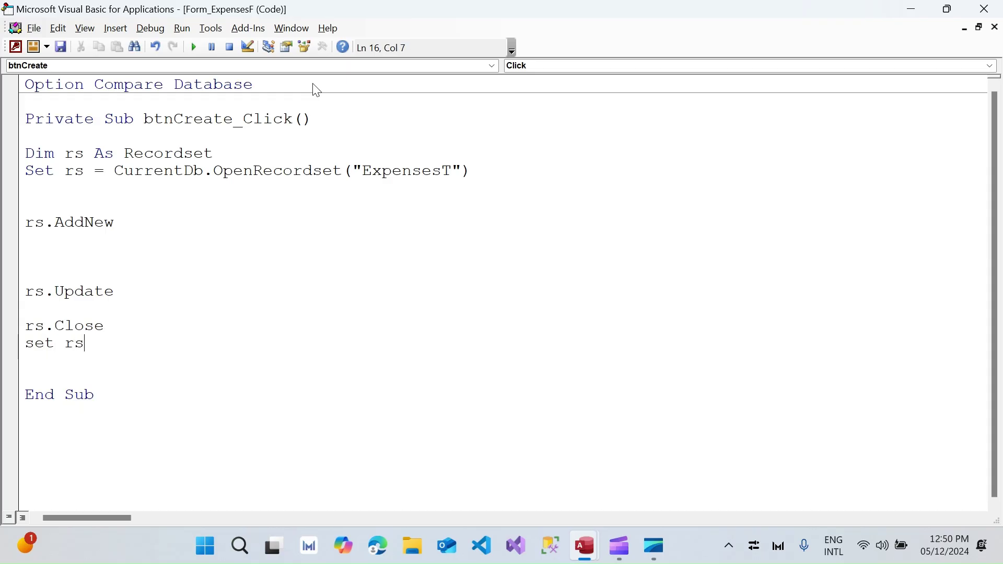
key(BackSpace)
key(BackSpace)
key(BackSpace)
text(thing)
key(Return)
key(Return)
key(Return)
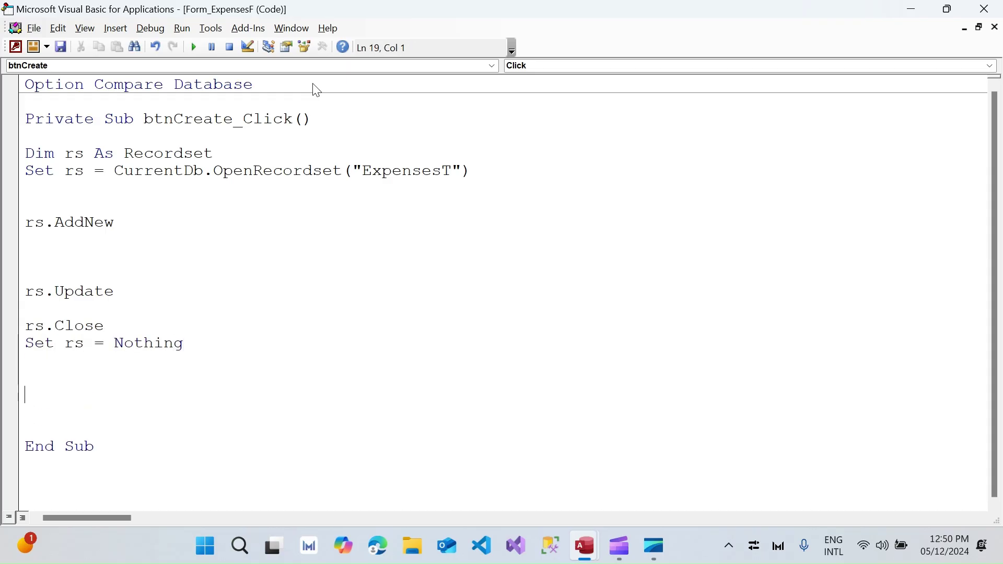
drag(208, 352, 25, 153)
click(125, 249)
key(alt+F11)
Step: Show ExpensesT in Design View and assign rs!UserId = Me.UserId
right_click(288, 73)
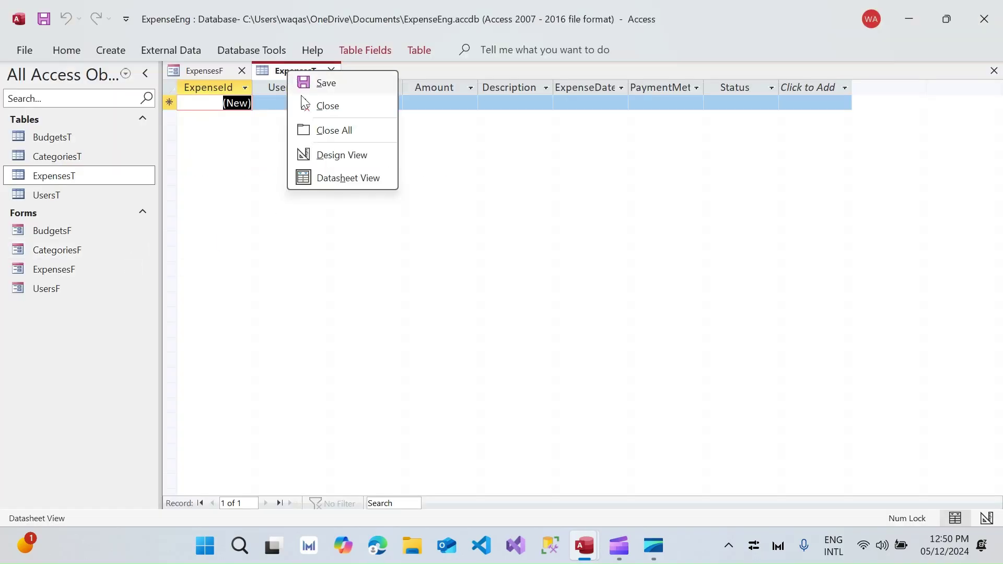
click(340, 155)
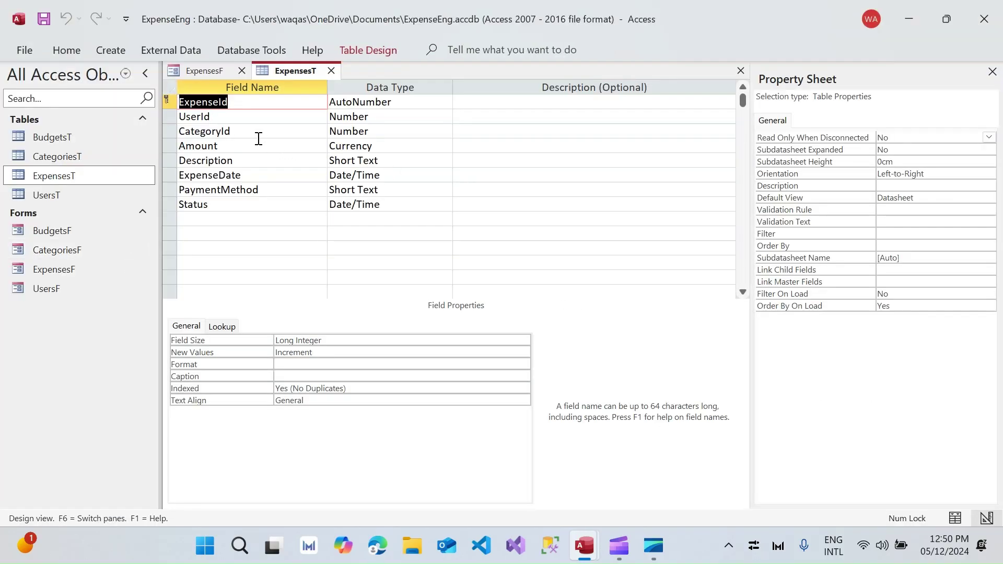
key(Down)
key(alt+F11)
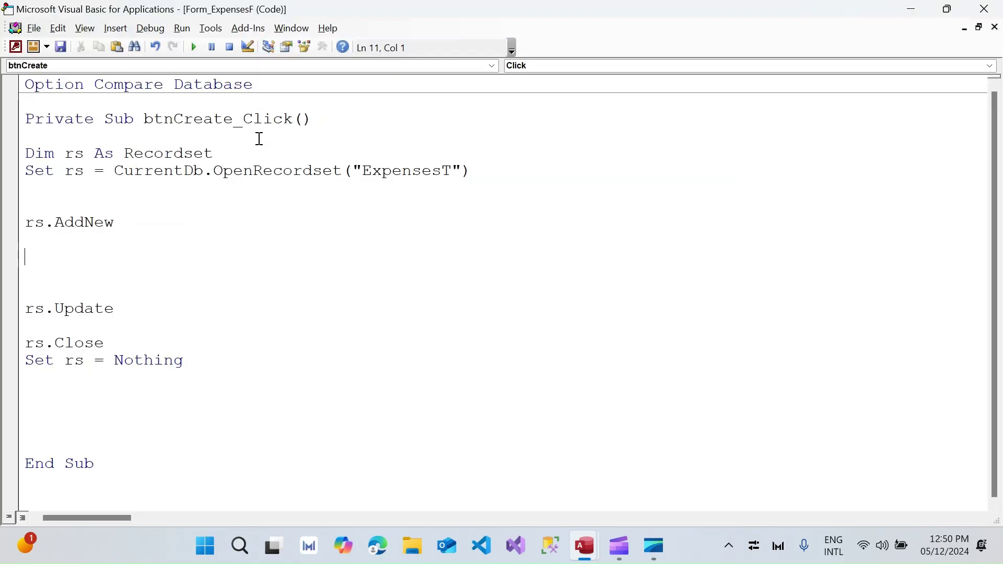
key(Tab)
text(rs!UserId = me.use)
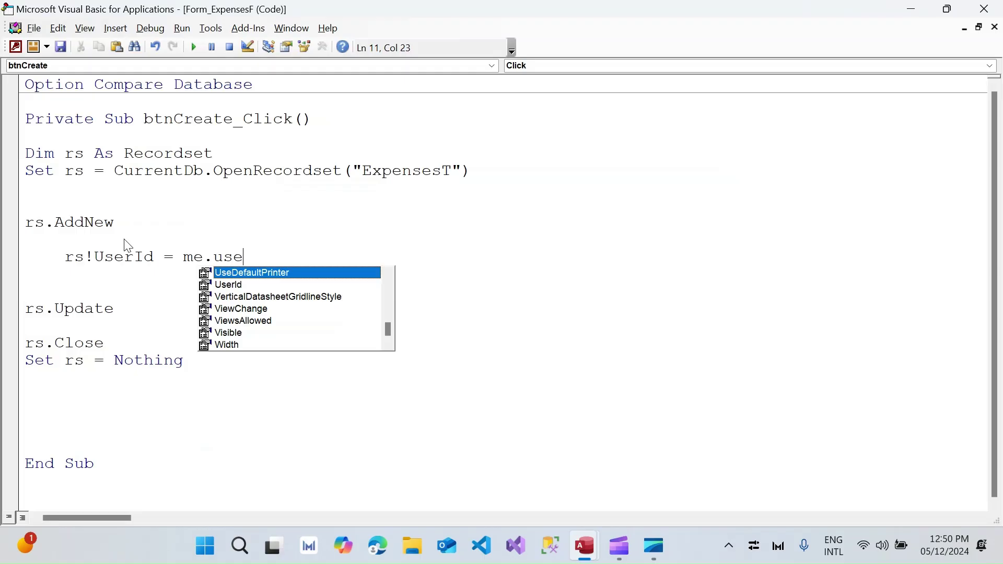
text(r)
key(Return)
Step: Assign rs!CategoryId = Me.CategoryId.Column(0)
key(alt+F11)
key(Down)
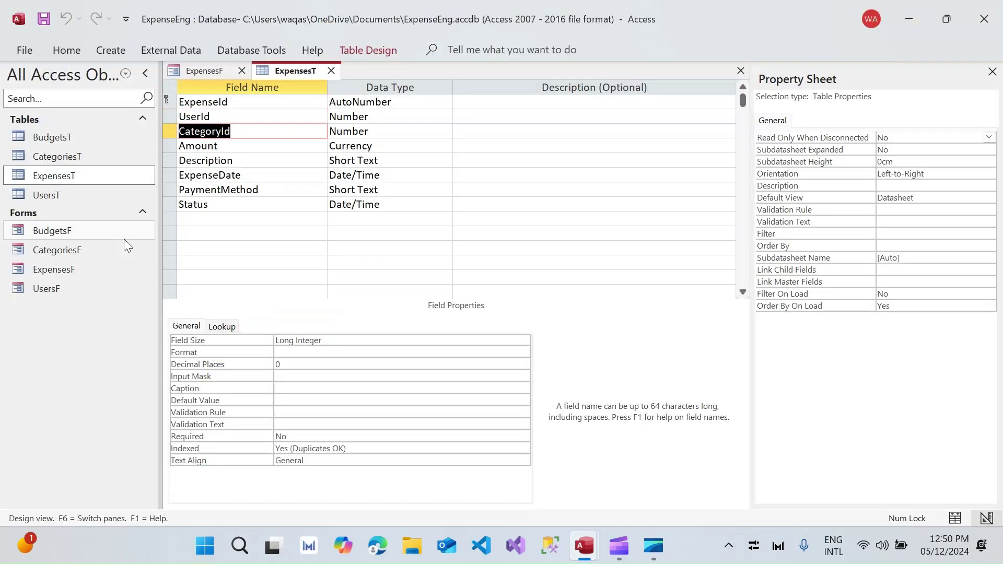
key(alt+F11)
text(rs!)
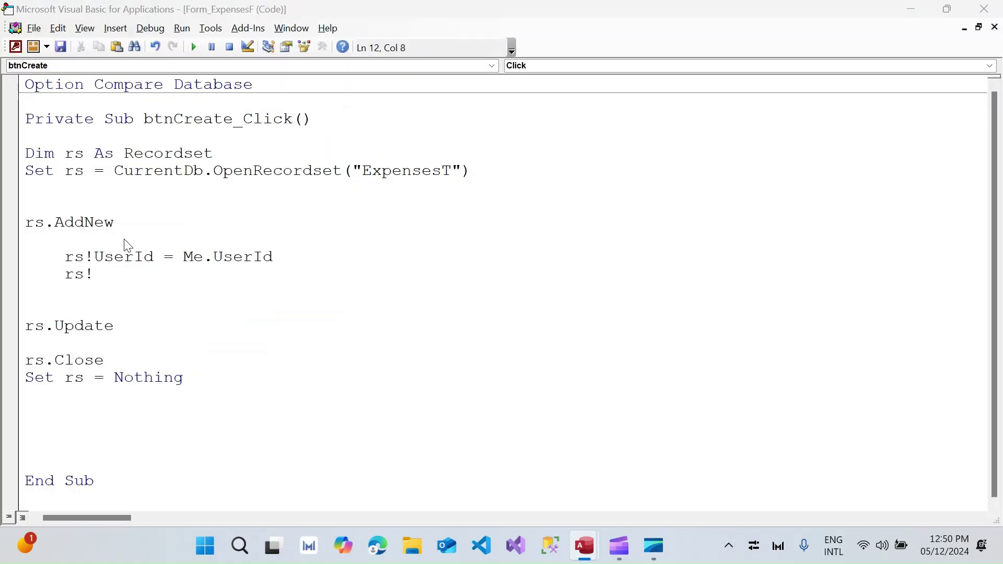
text(CategoryId =)
key(BackSpace)
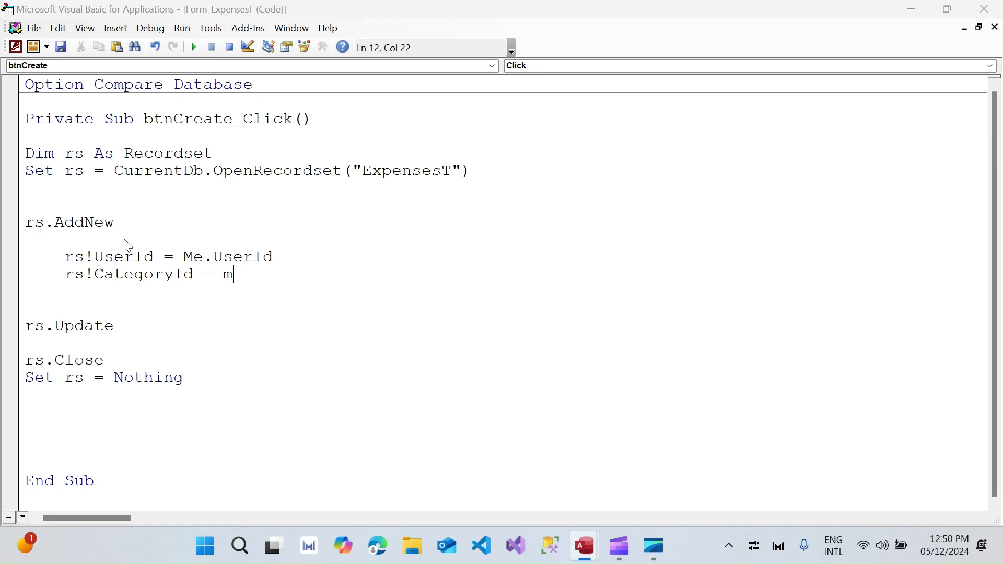
text(.ca)
key(Tab)
text(/.col)
key(Tab)
text((0))
key(Return)
Step: Assign rs!Amount = Me.Amount and rs!Description = Me.Description
key(alt+F11)
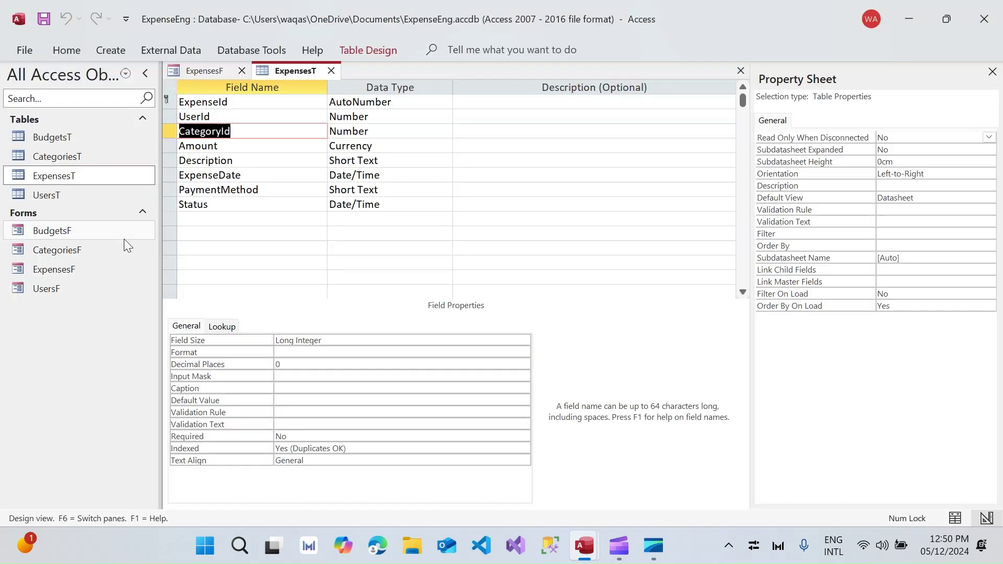
key(Down)
key(alt+F11)
text(rs!Amount = me.am)
key(Tab)
key(Return)
key(alt+F11)
key(Up)
key(Down)
key(Down)
key(alt+F11)
text(rs)
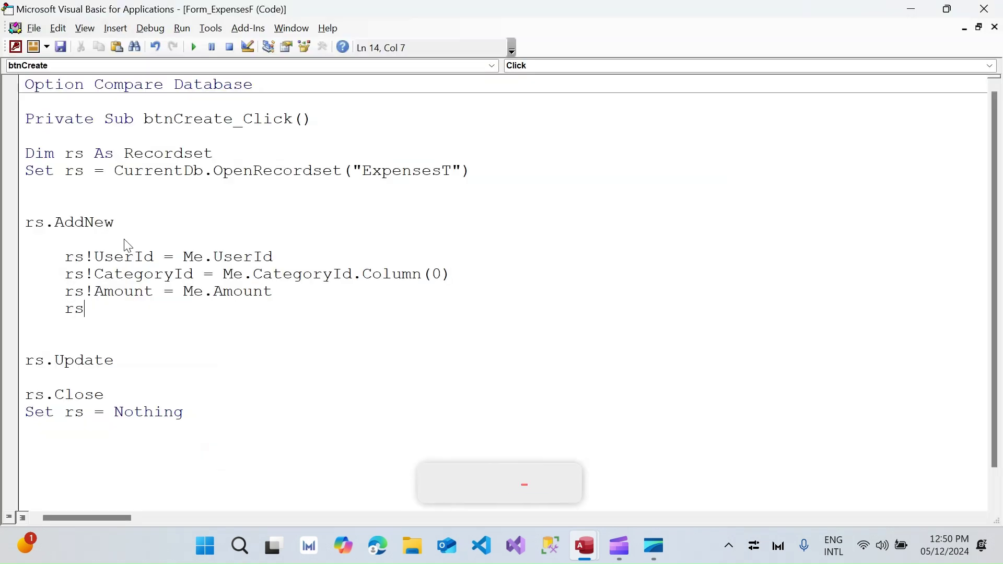
text(!Description = me.des)
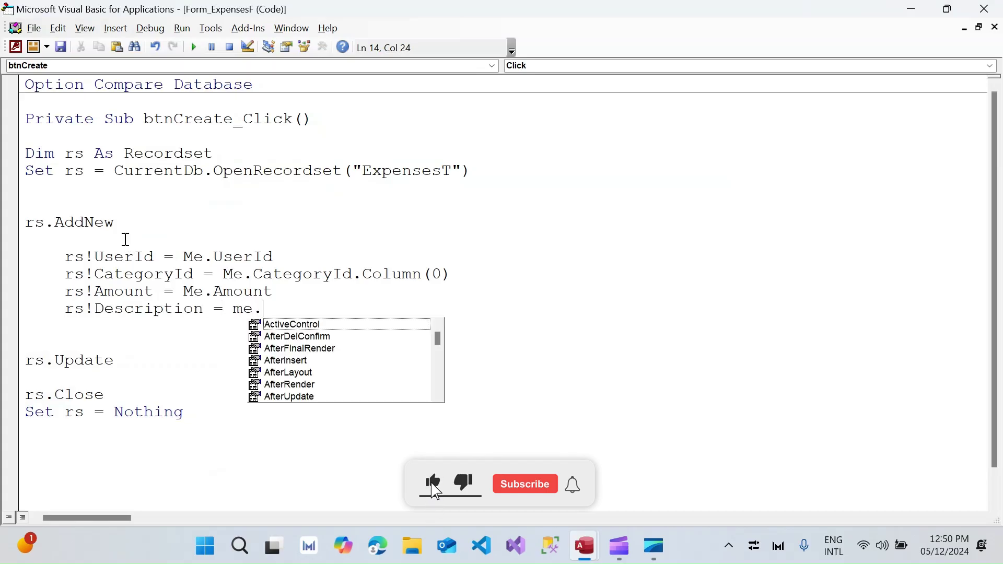
key(Tab)
Step: Assign rs!ExpenseDate = Me.ExpenseDate and rs!PaymentMethod = Me.PaymentMethod
key(alt+F11)
key(Down)
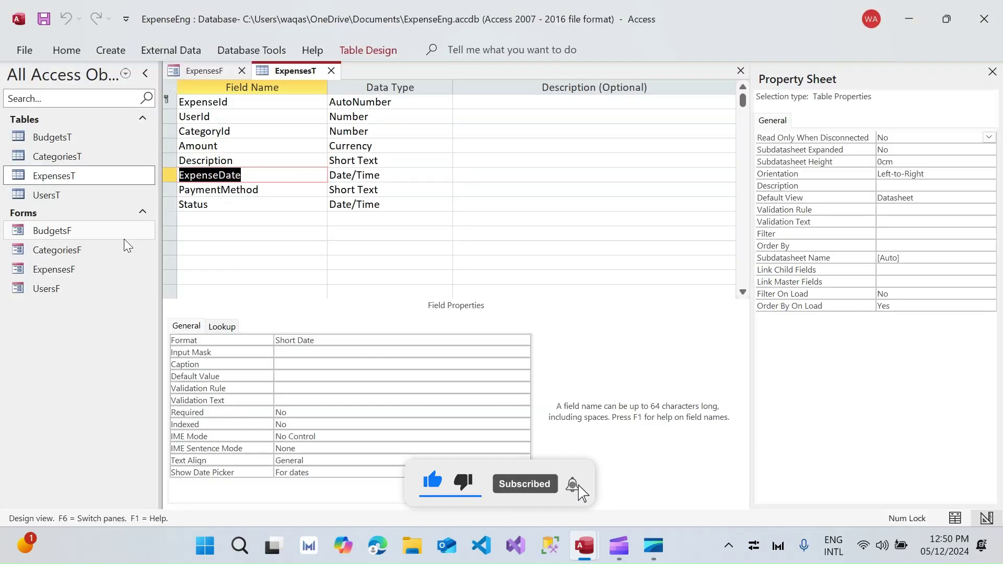
key(alt+F11)
text(rs!ExpenseDate)
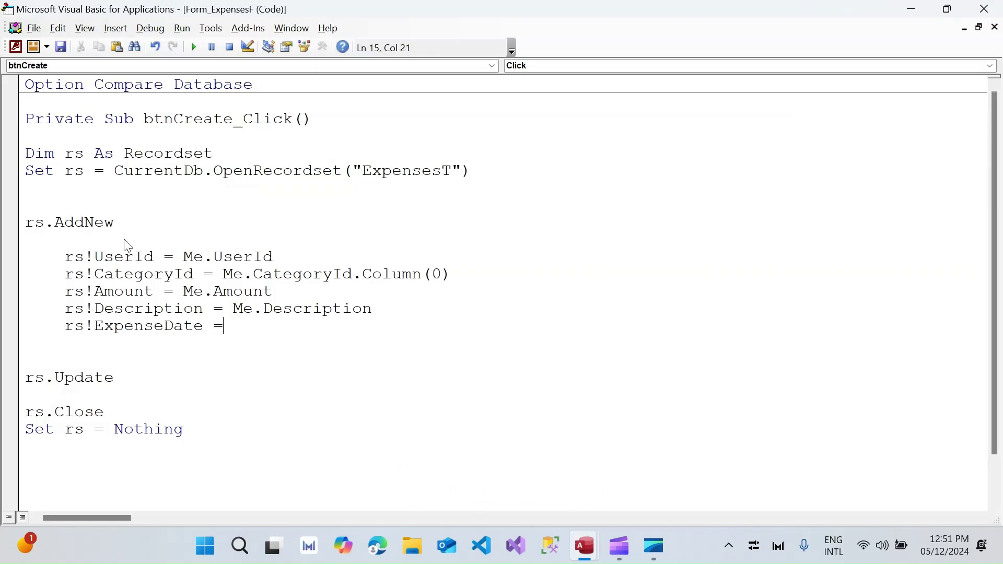
text( = me.ExpenseDate)
key(Return)
key(alt+F11)
key(Down)
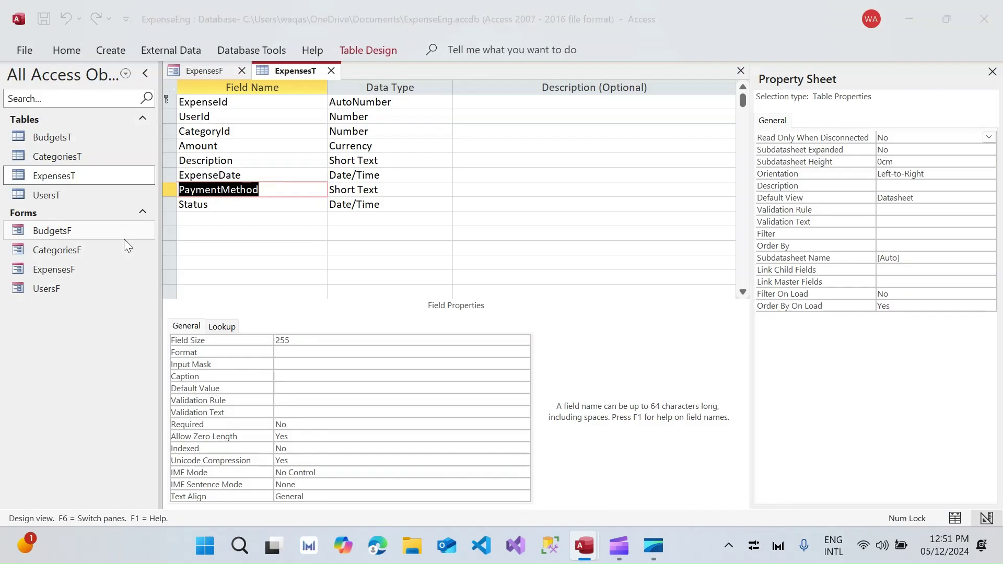
key(alt+F11)
text(rs!PaymentMethod =)
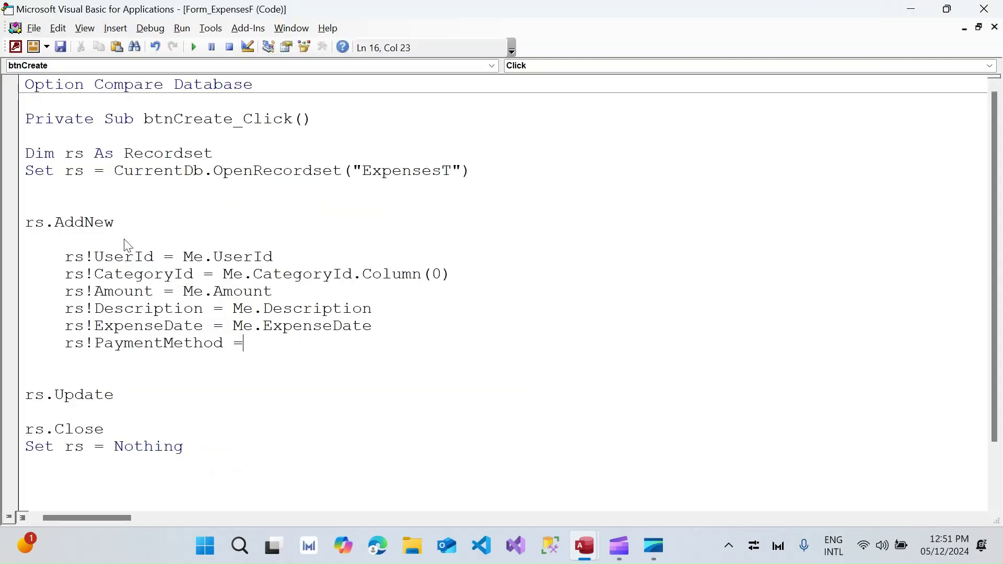
text( me.PaymentMethod)
key(Return)
Step: Assign rs!Status = Me.Status as the last field line
key(alt+F11)
key(Down)
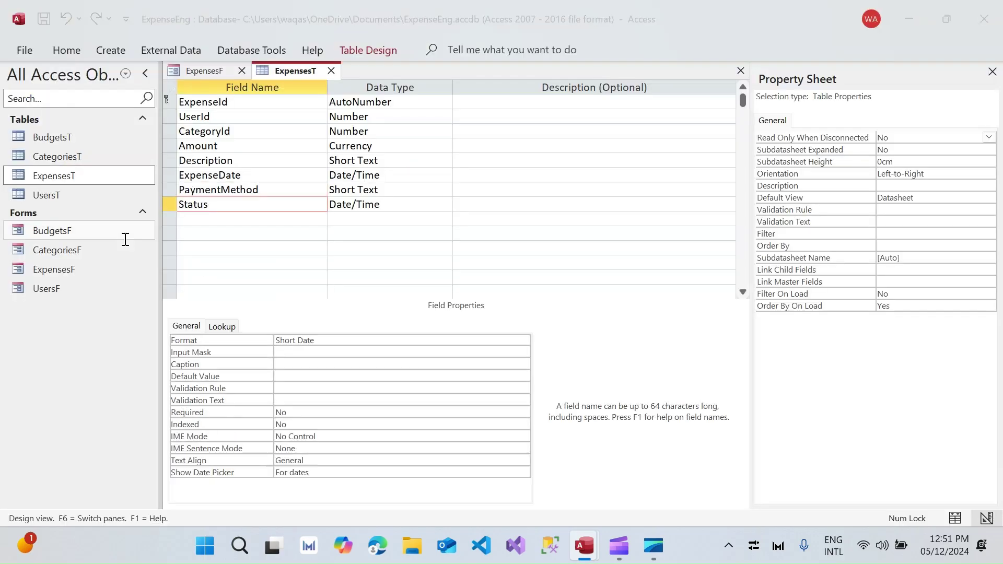
key(alt+F11)
text(rs!)
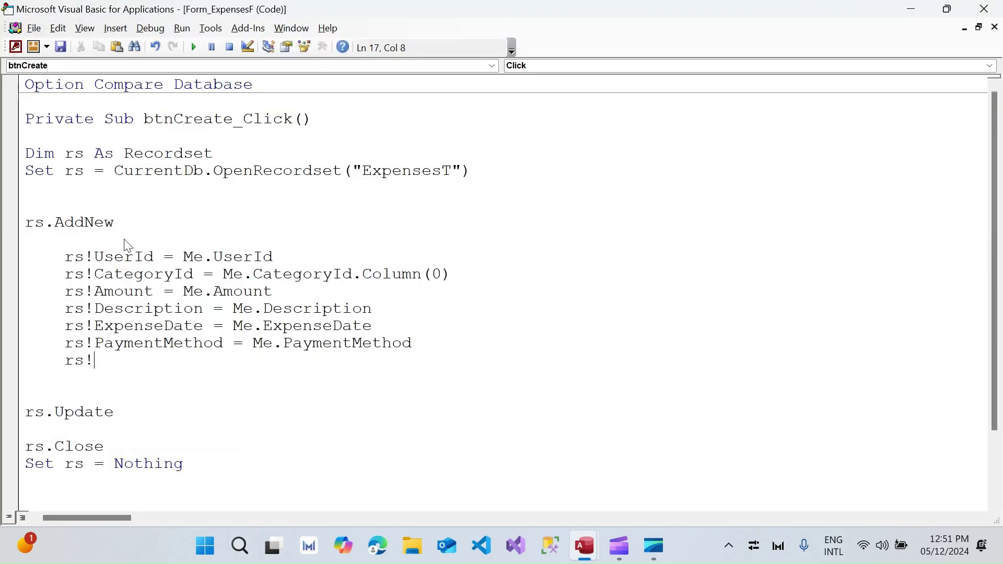
text(Status = me.Status)
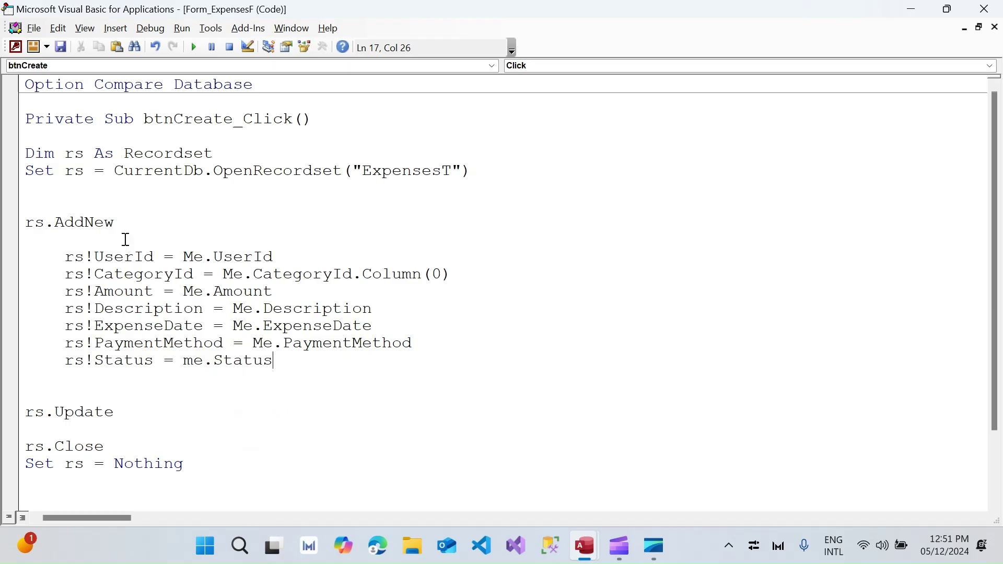
key(Down)
key(Up)
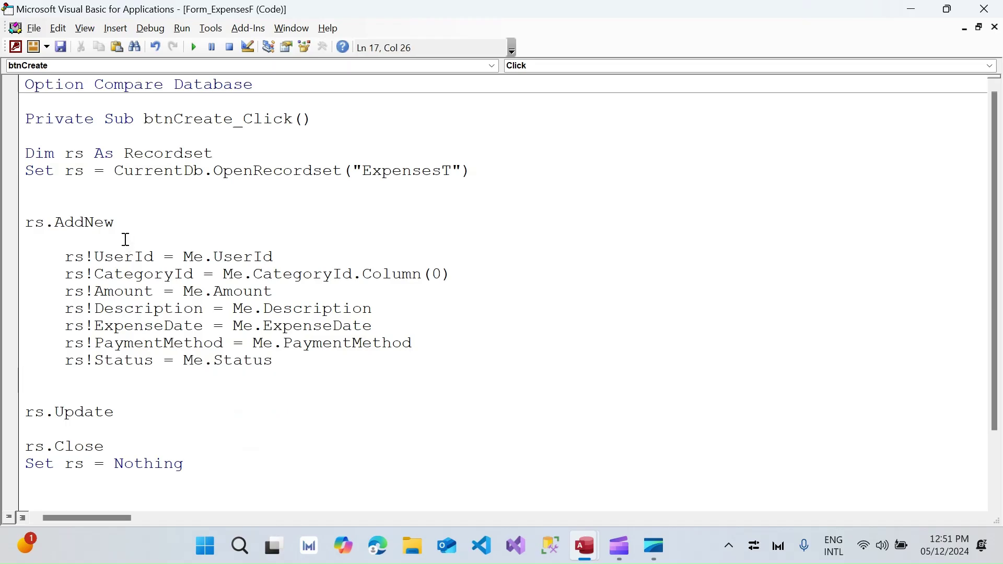